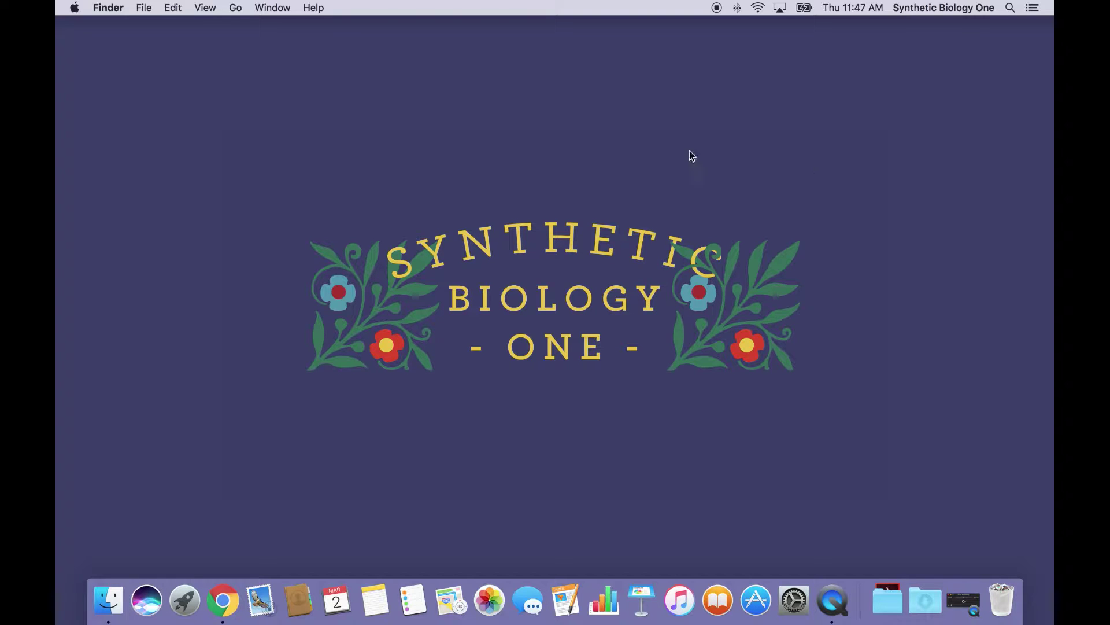
# Step: Open benchling.com in Google Chrome and go to its sign-in page
pyautogui.click(223, 598)
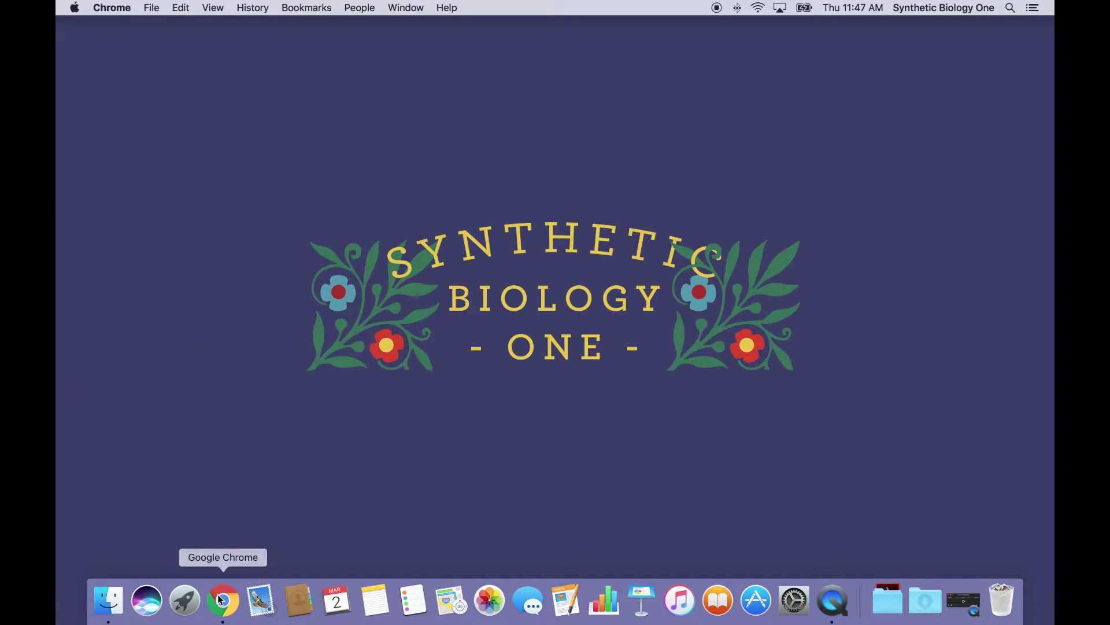
pyautogui.write('benchling.com')
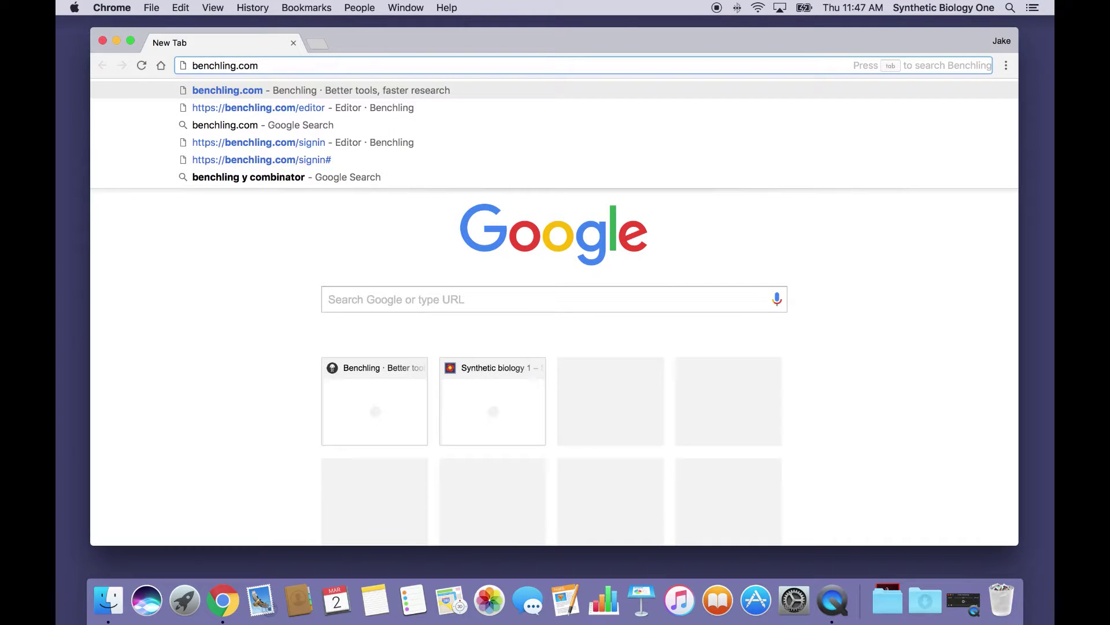
pyautogui.press('Return')
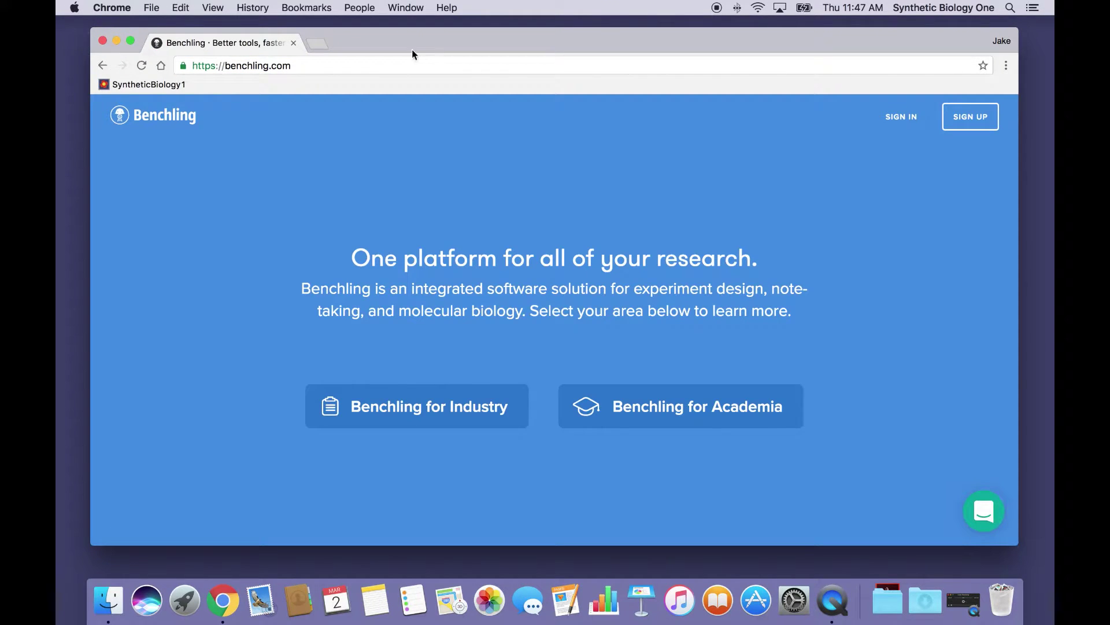
pyautogui.click(900, 118)
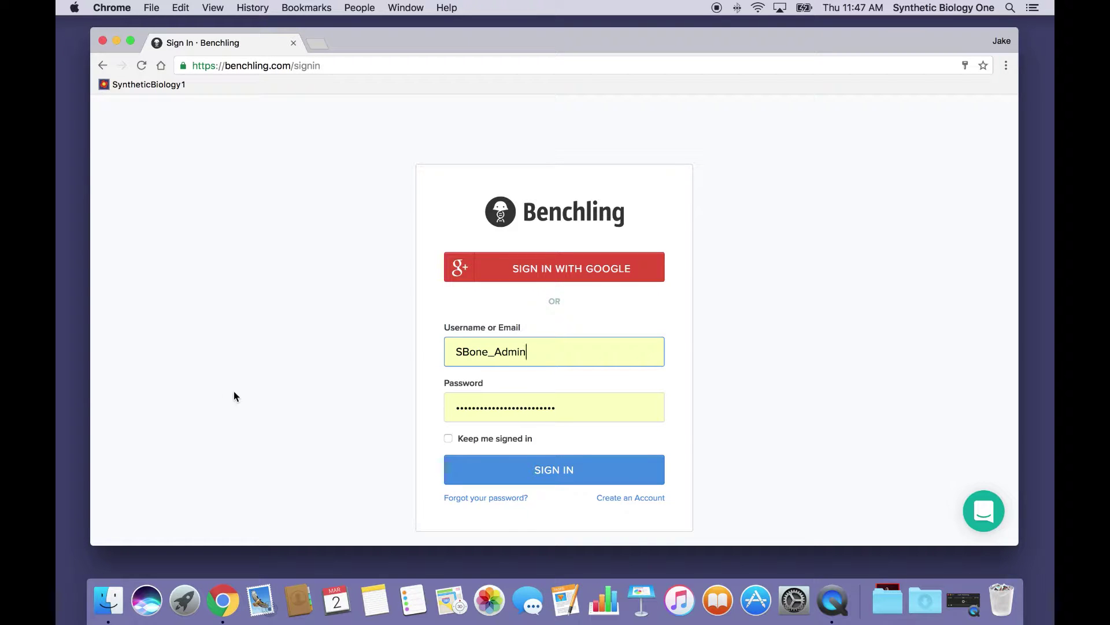
# Step: Sign in to Benchling and make the Chrome window full screen
pyautogui.click(495, 471)
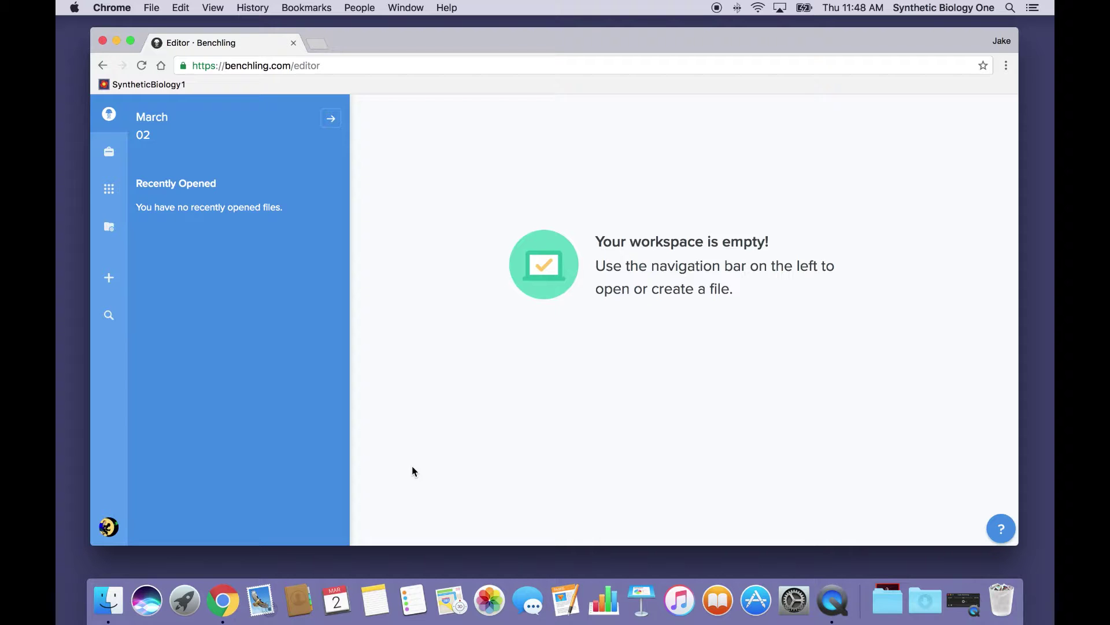
pyautogui.click(128, 40)
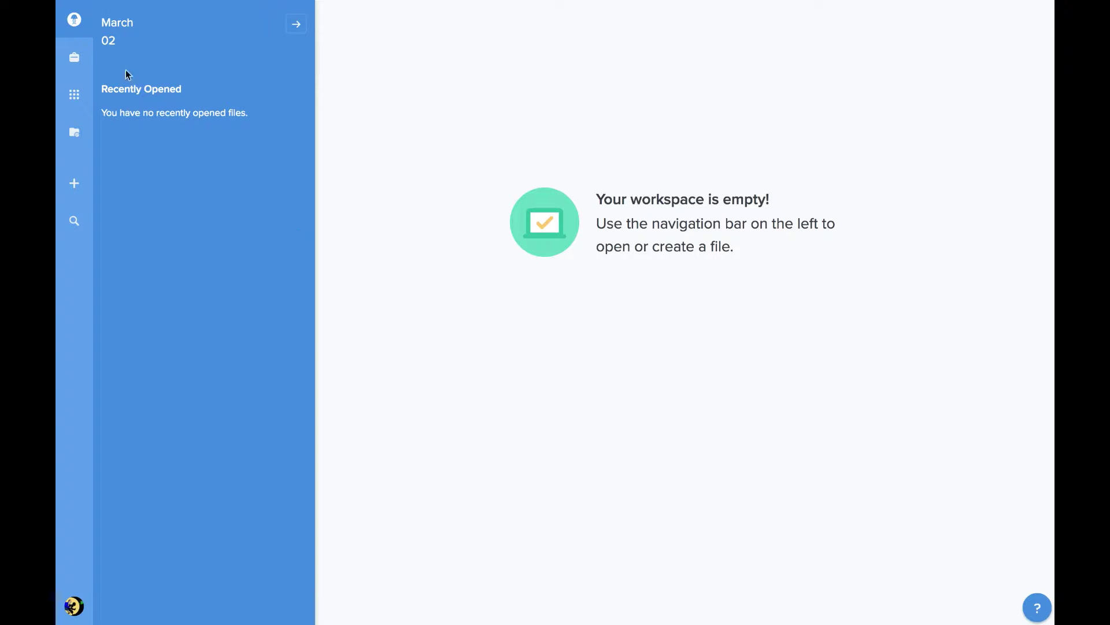
# Step: From the Projects list, create a project using the suggested name 'Plasmid Tutorial'
pyautogui.click(74, 58)
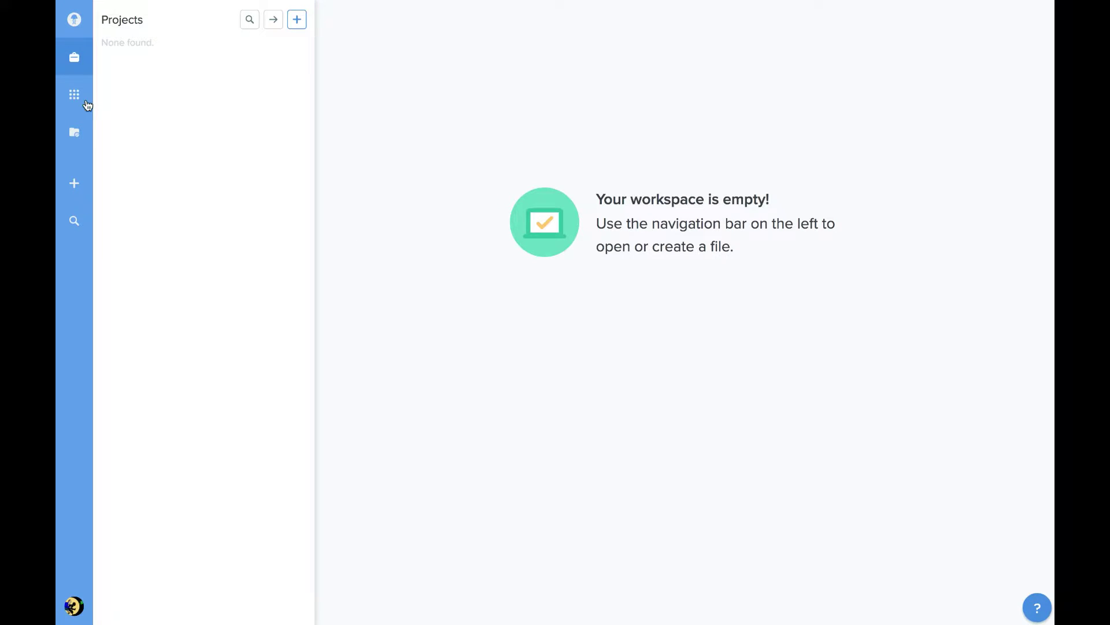
pyautogui.click(296, 19)
pyautogui.write('P')
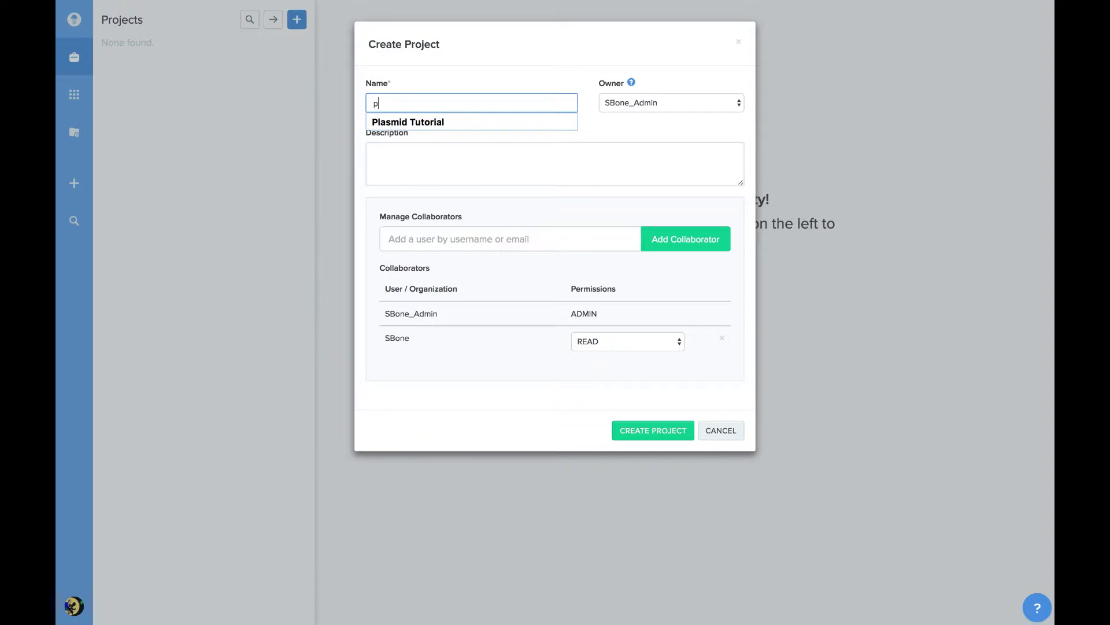
pyautogui.press('Down')
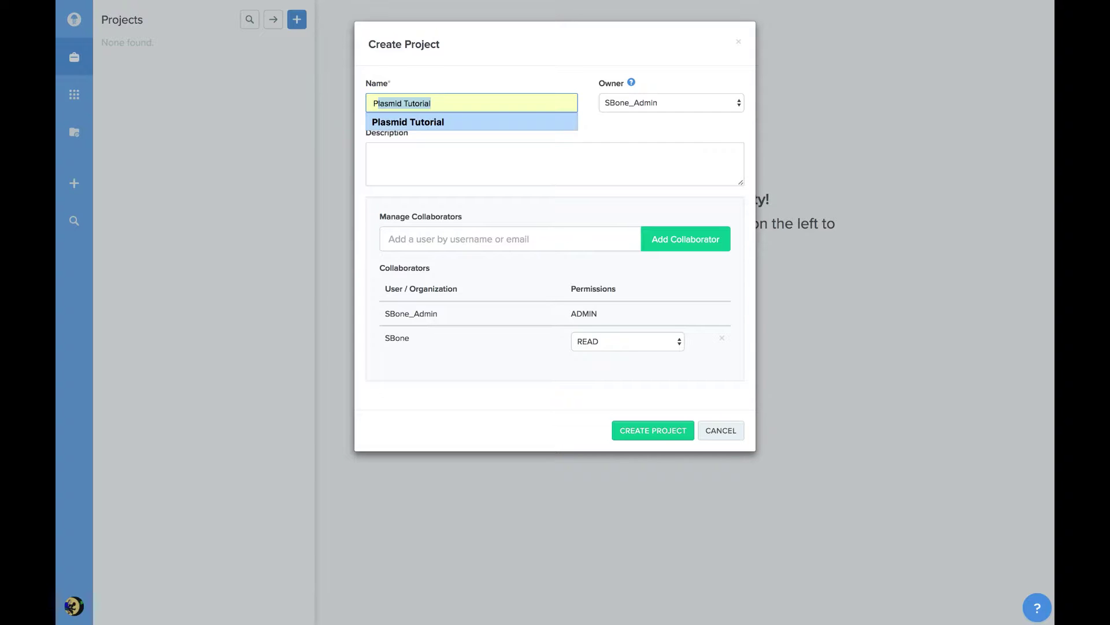
pyautogui.click(449, 120)
pyautogui.click(630, 434)
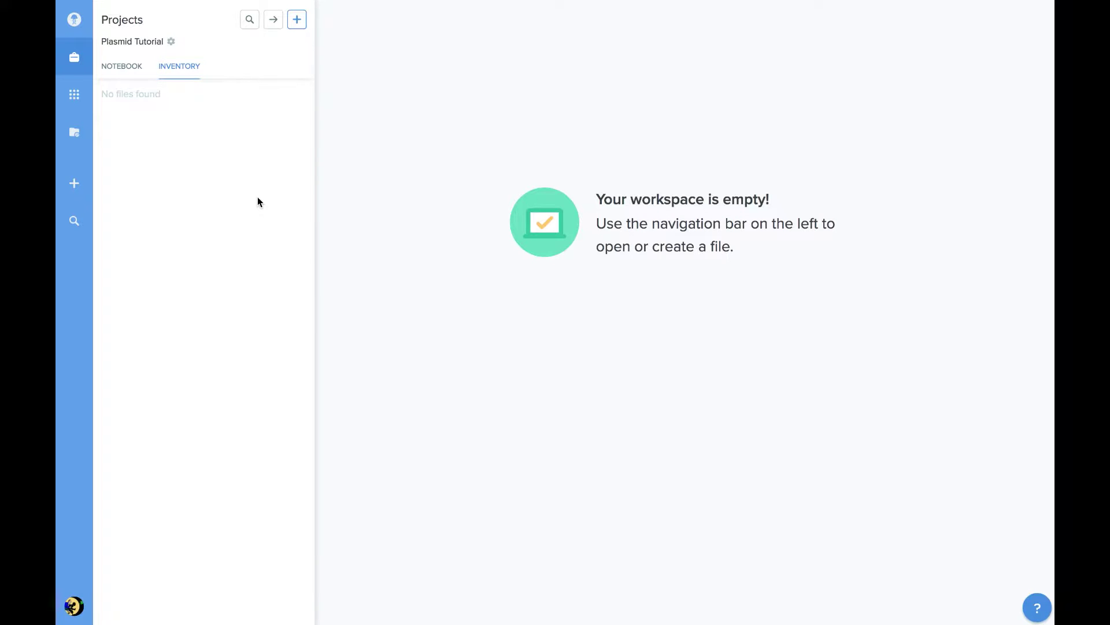
# Step: Through Import DNA, search the external sequence databases for pSB1C3
pyautogui.click(296, 24)
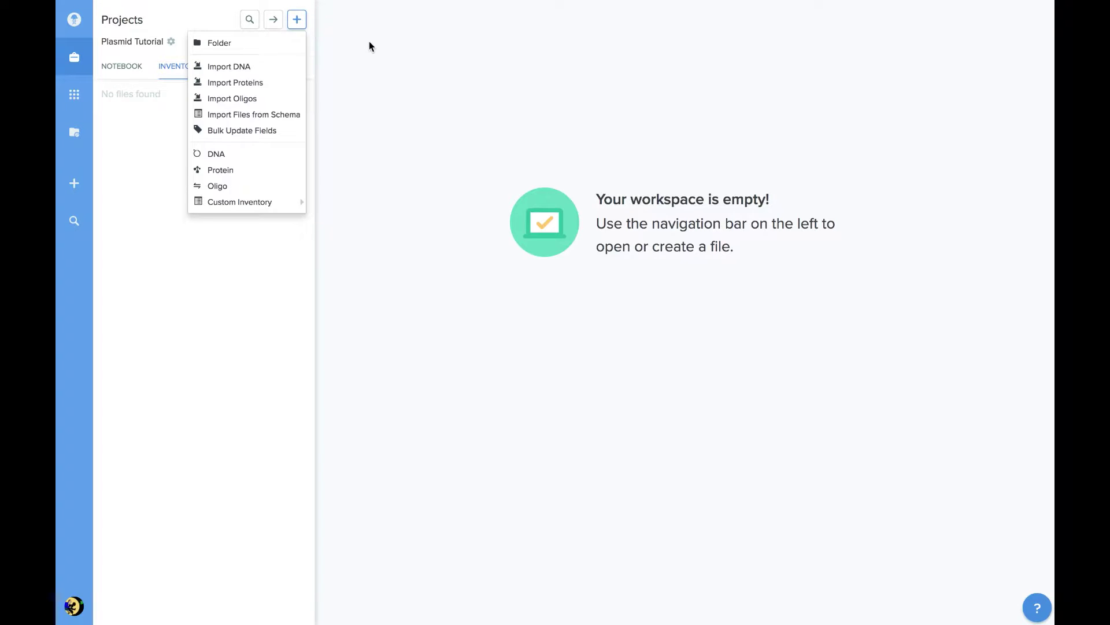
pyautogui.click(272, 69)
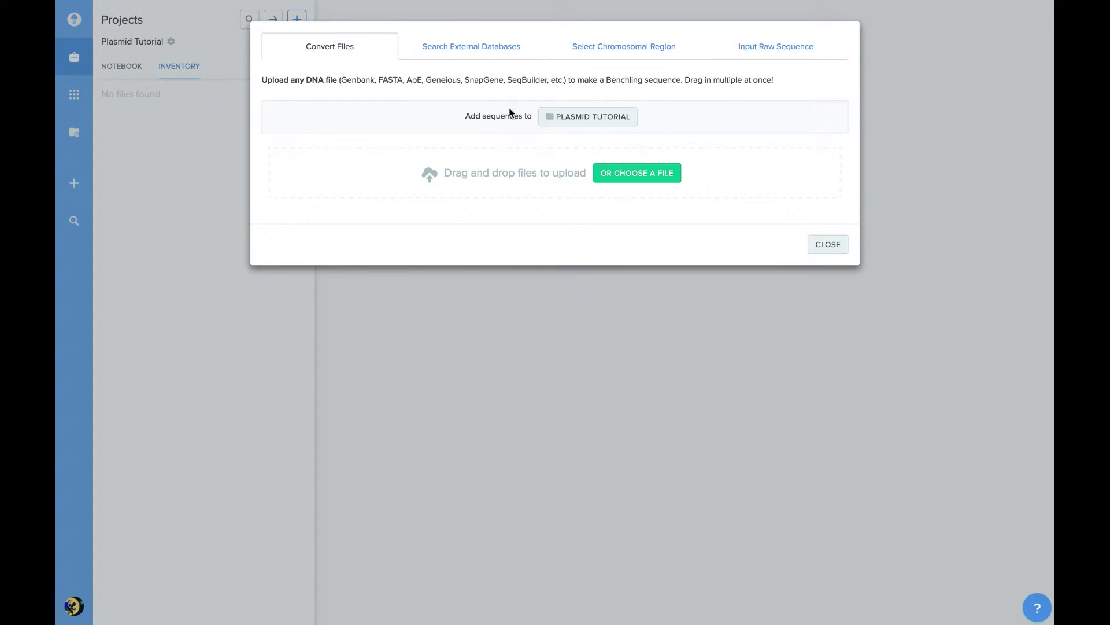
pyautogui.click(477, 51)
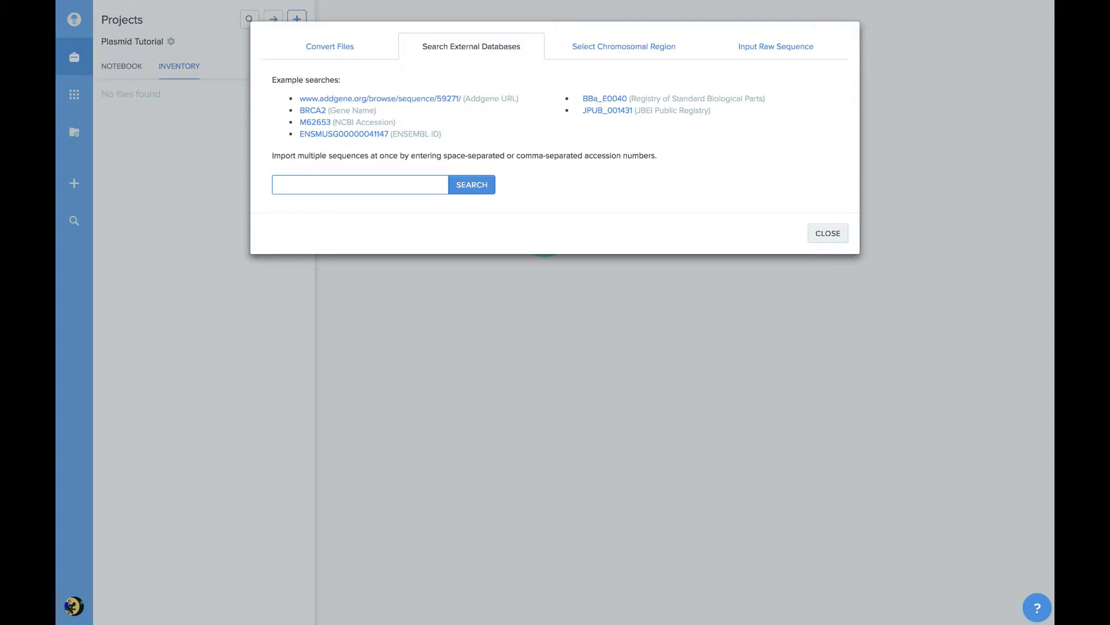
pyautogui.click(303, 185)
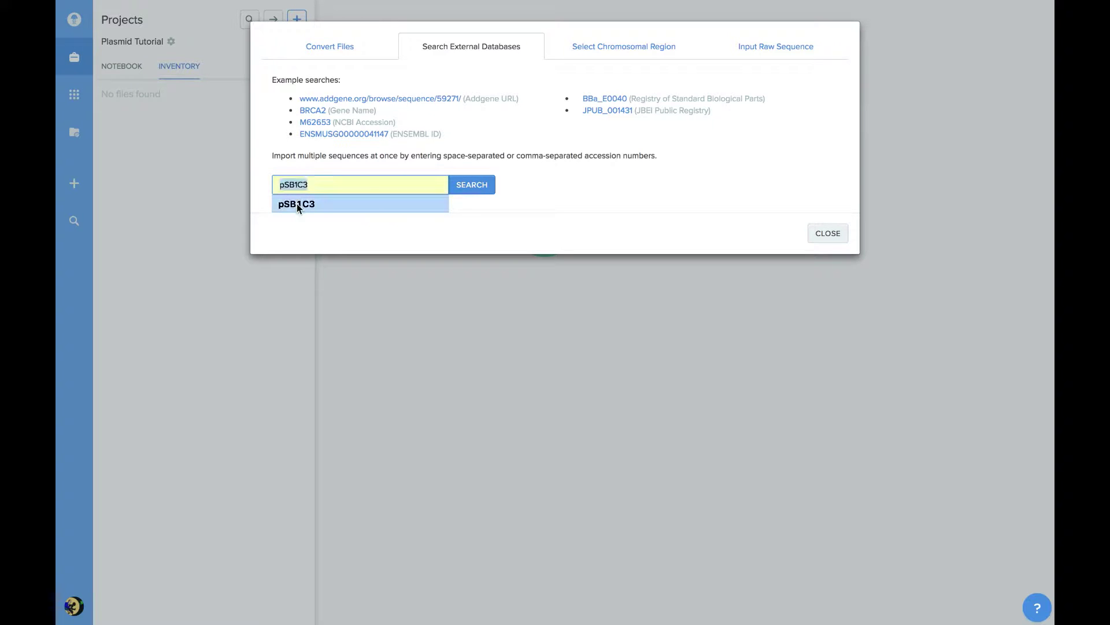
pyautogui.click(299, 206)
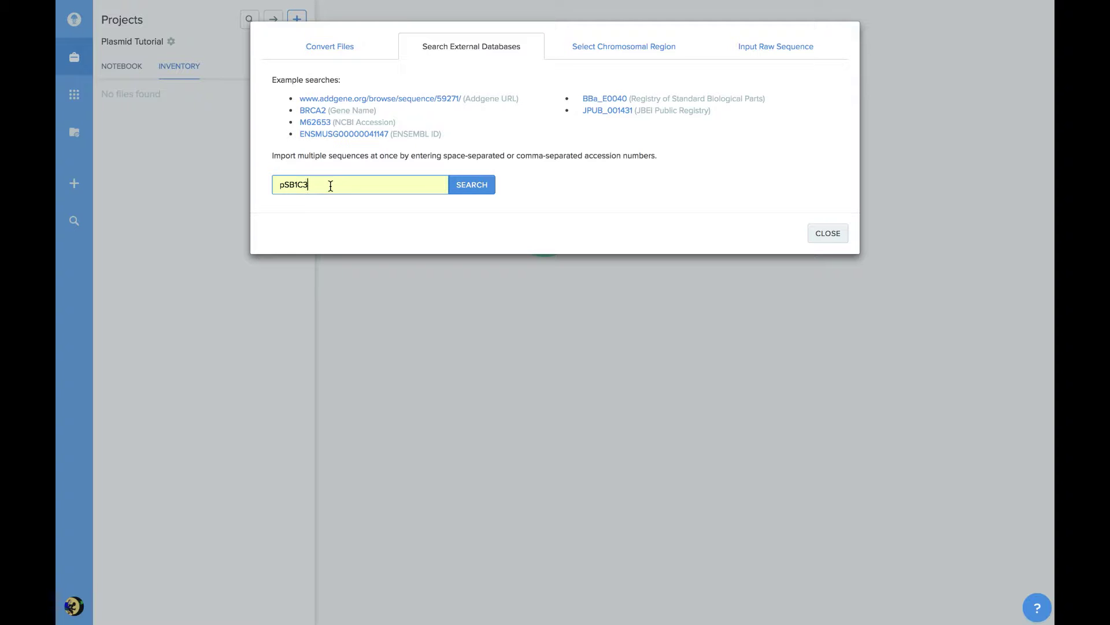
pyautogui.click(458, 189)
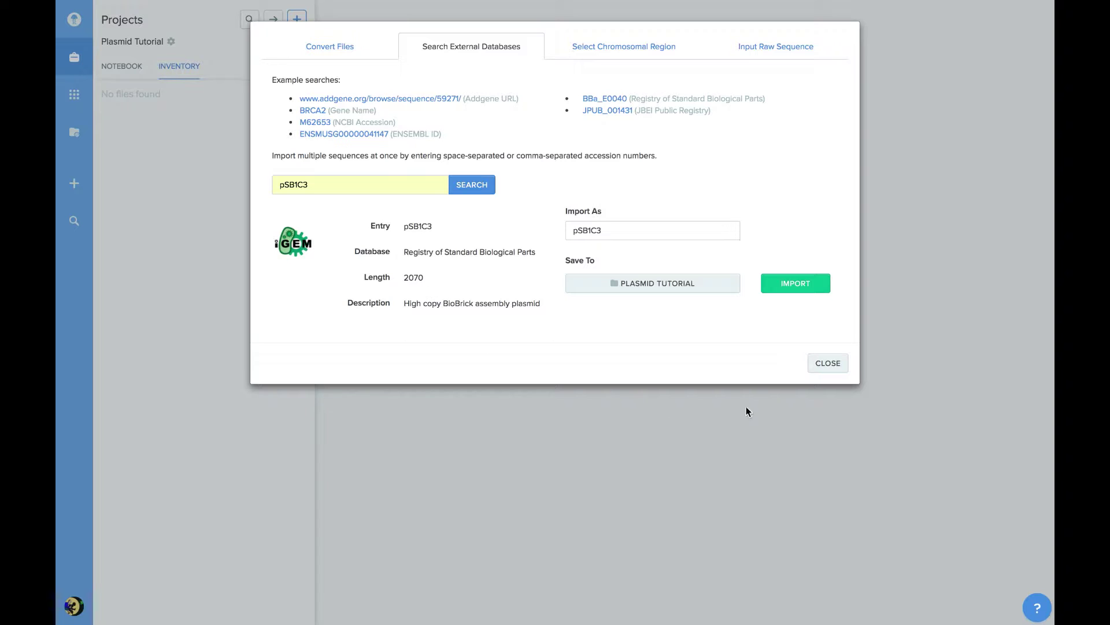
# Step: Import pSB1C3 into Plasmid Tutorial and scroll through its 2070 bp sequence map
pyautogui.click(778, 286)
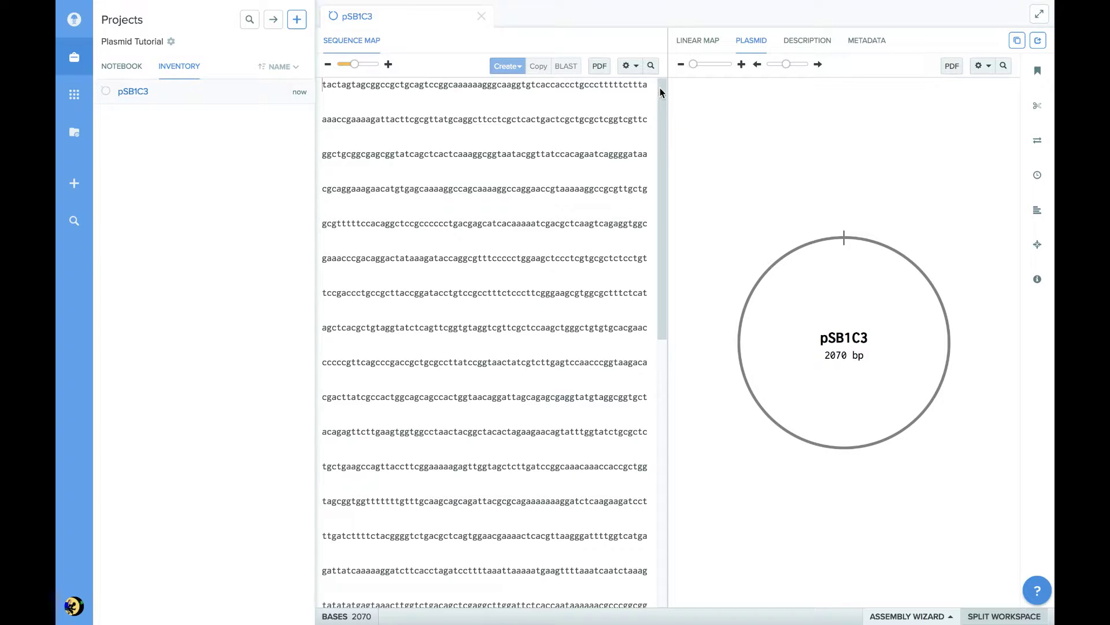
pyautogui.moveTo(659, 92); pyautogui.dragTo(641, 369)
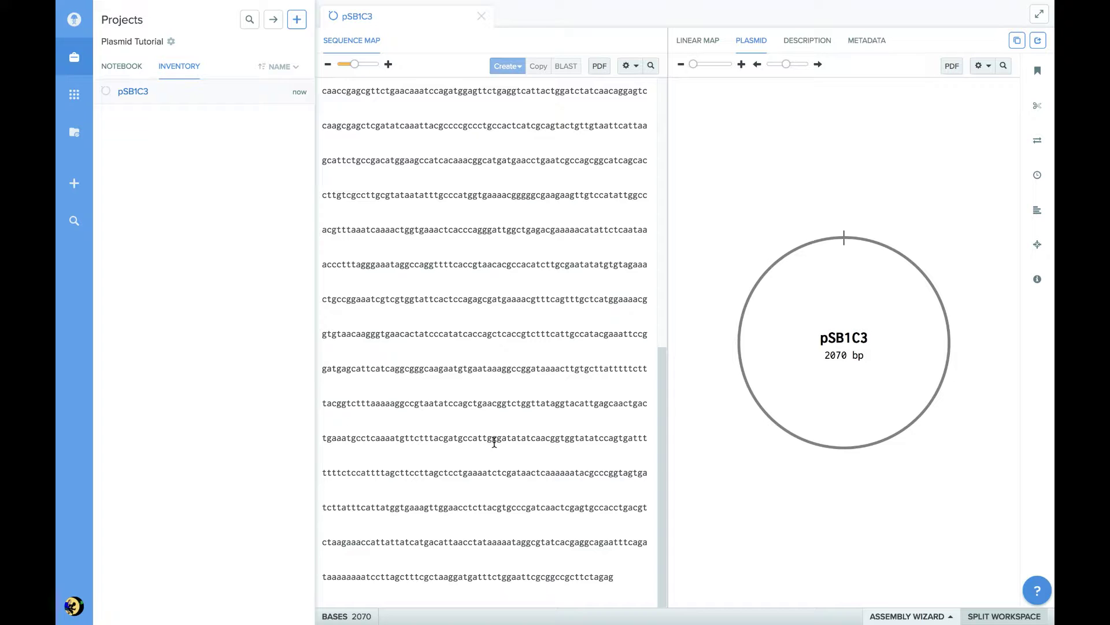
pyautogui.moveTo(658, 465); pyautogui.dragTo(644, 186)
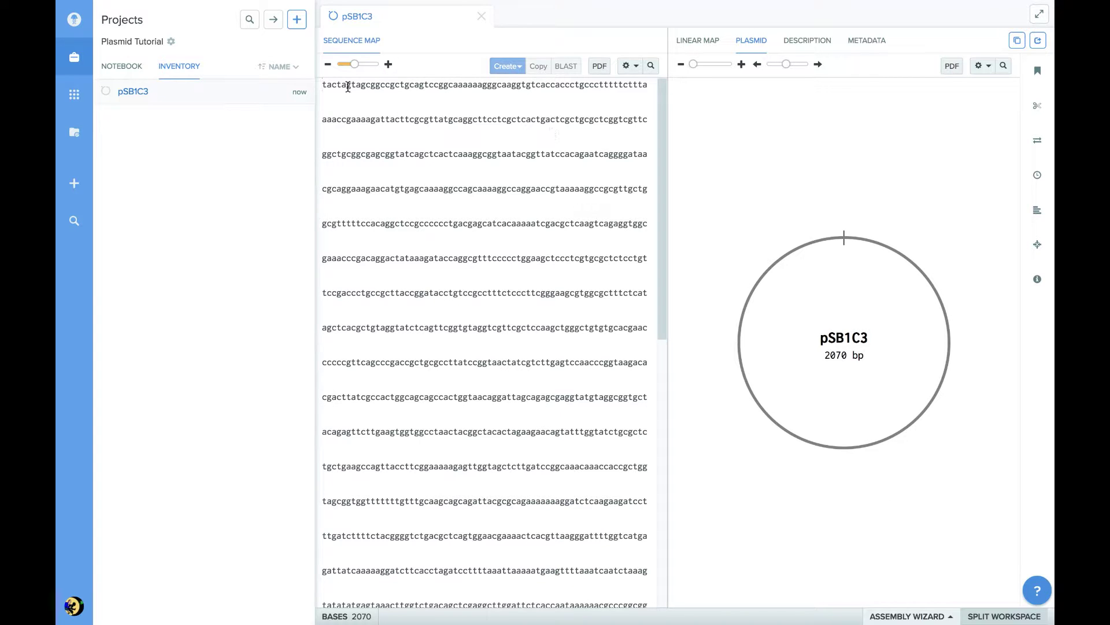
pyautogui.moveTo(324, 86); pyautogui.dragTo(649, 85)
pyautogui.moveTo(544, 110); pyautogui.dragTo(622, 576)
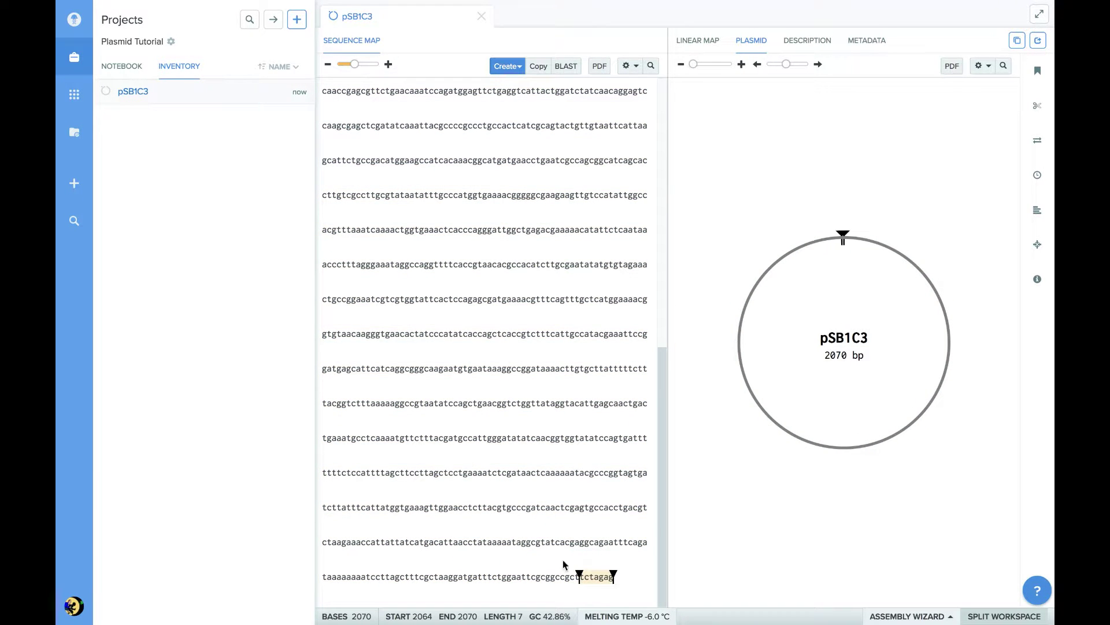
pyautogui.click(569, 542)
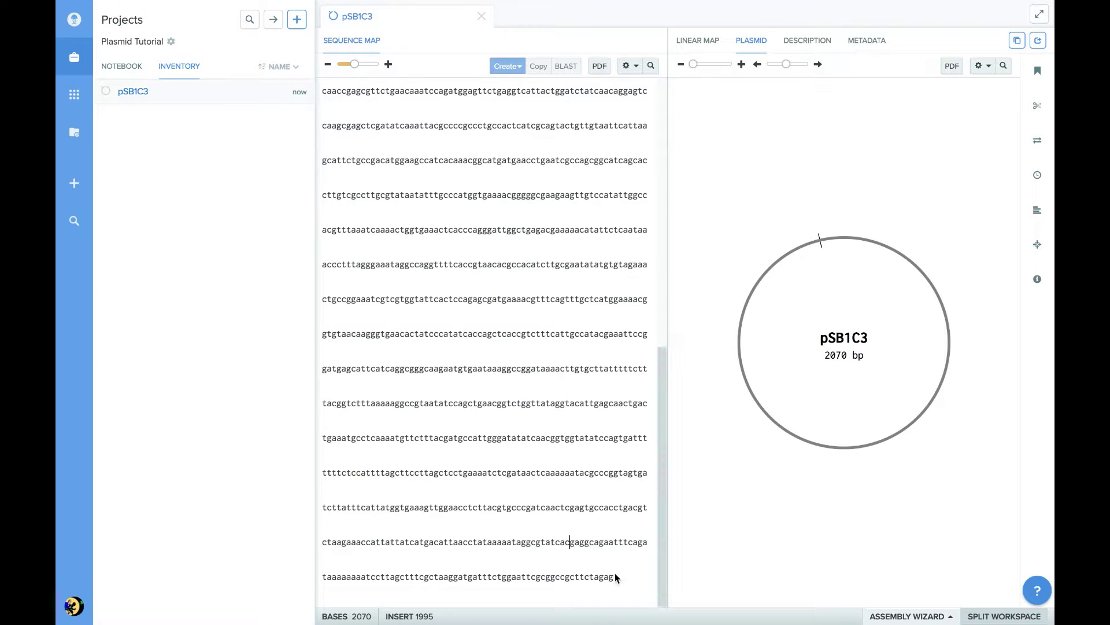
pyautogui.moveTo(657, 495); pyautogui.dragTo(641, 173)
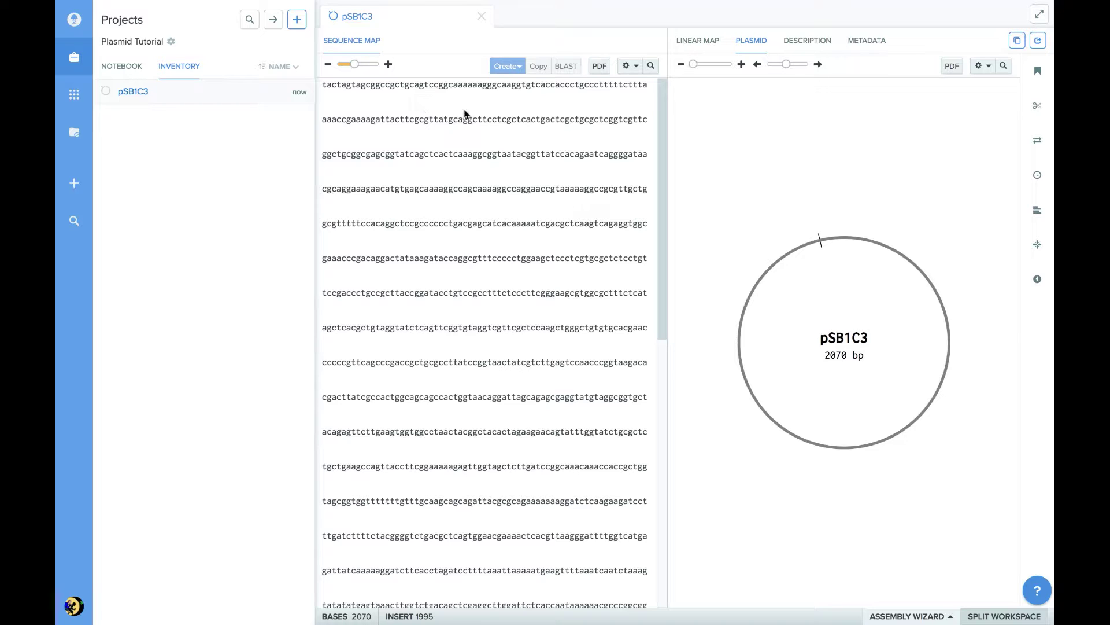
# Step: Turn on Complement in the sequence map options and scroll through the double-stranded sequence
pyautogui.click(637, 67)
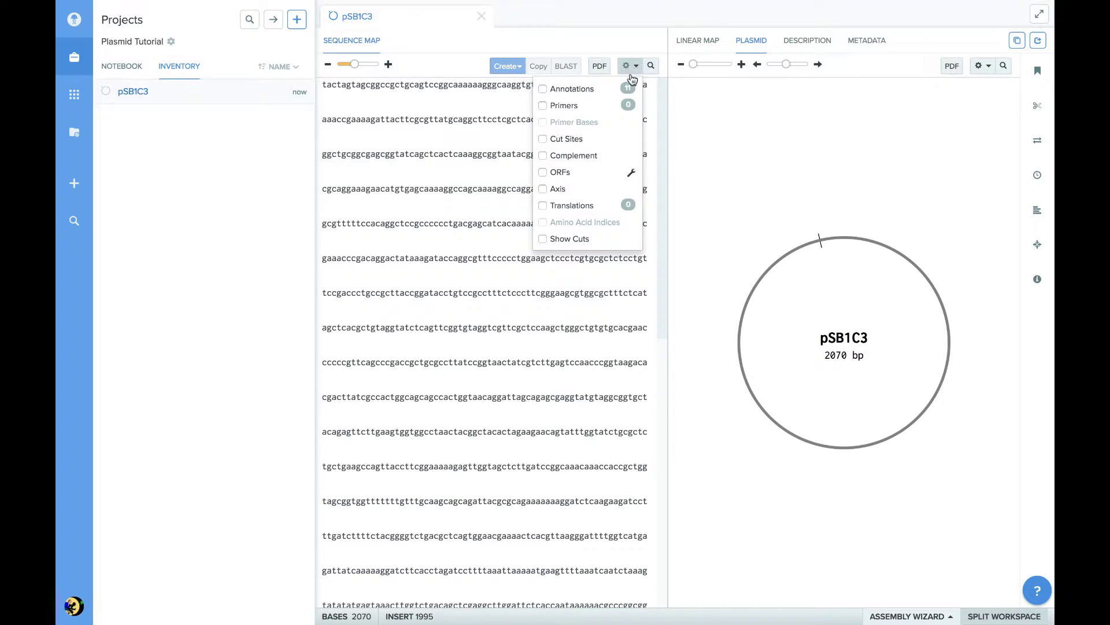
pyautogui.click(573, 158)
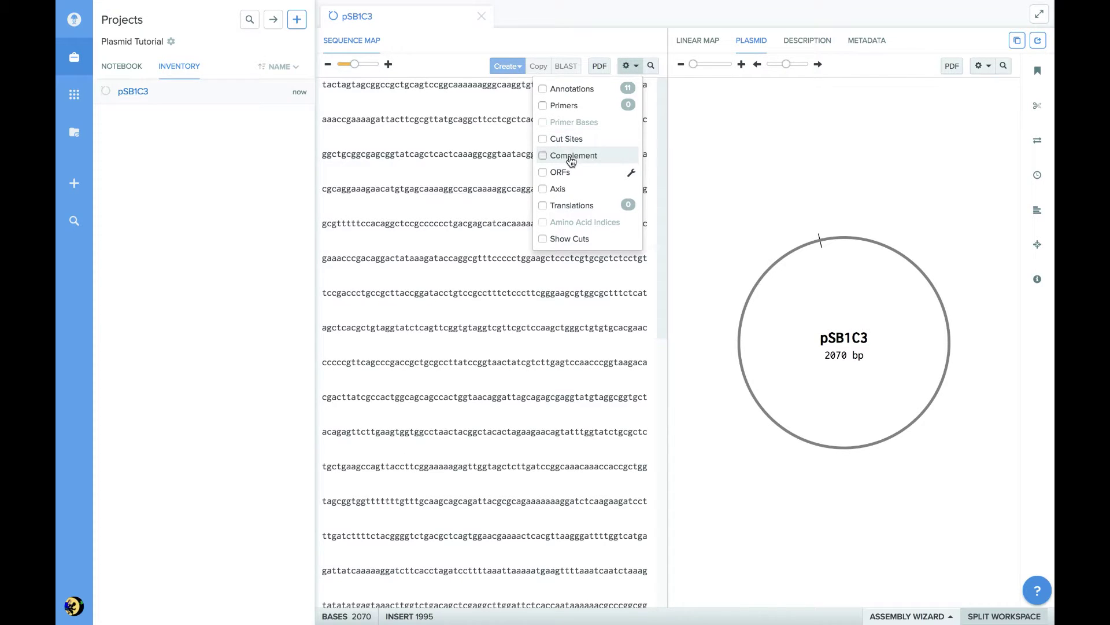
pyautogui.click(472, 121)
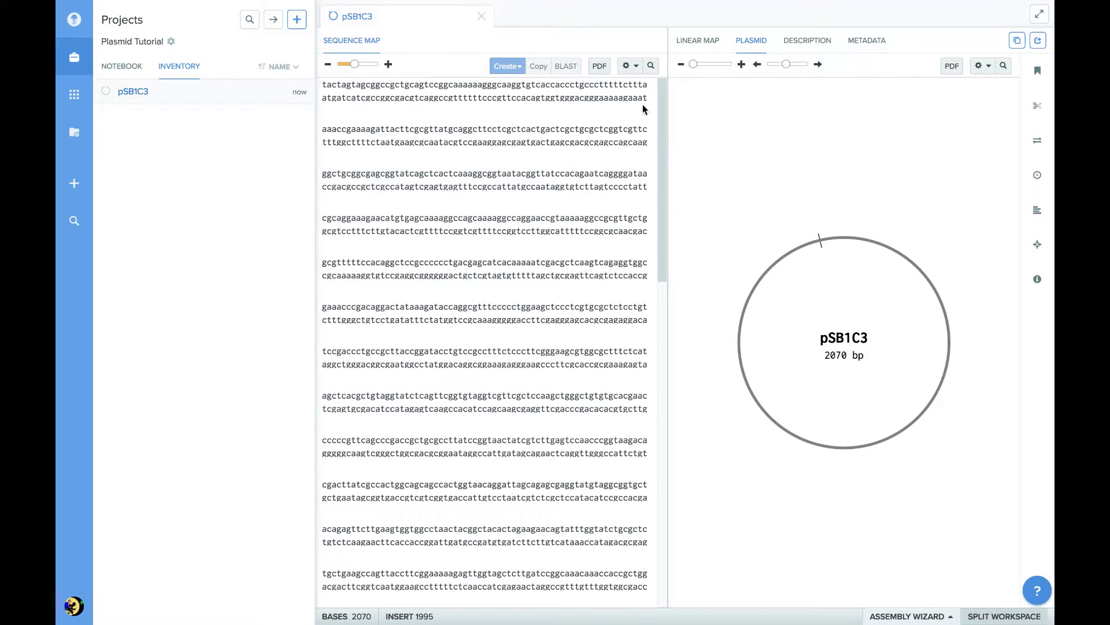
pyautogui.scroll(-5, 655, 148)
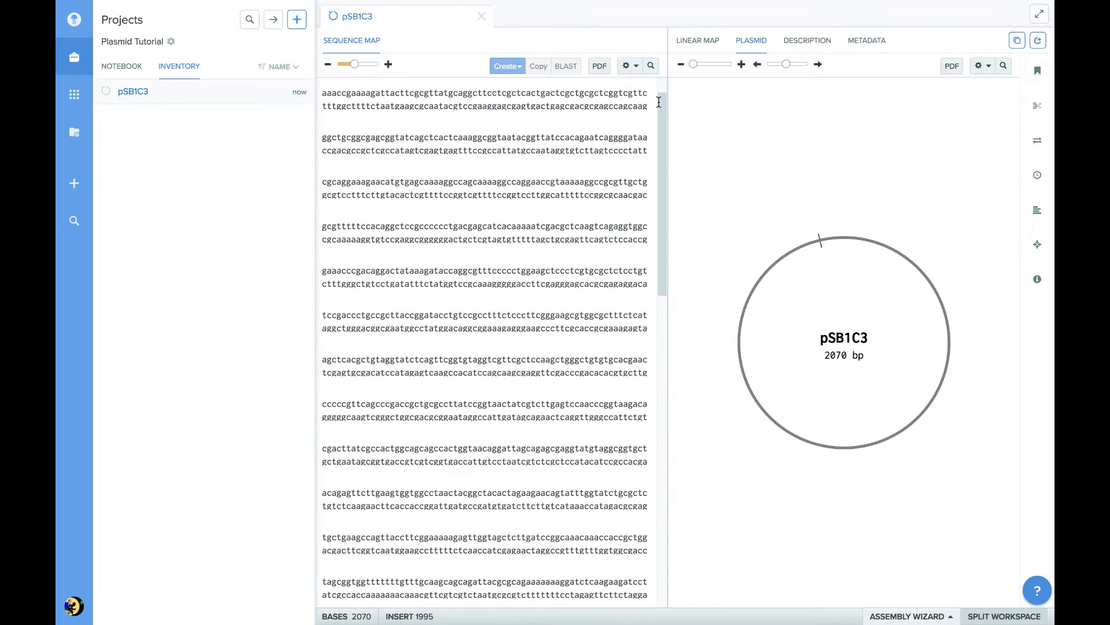
pyautogui.scroll(-7, 655, 148)
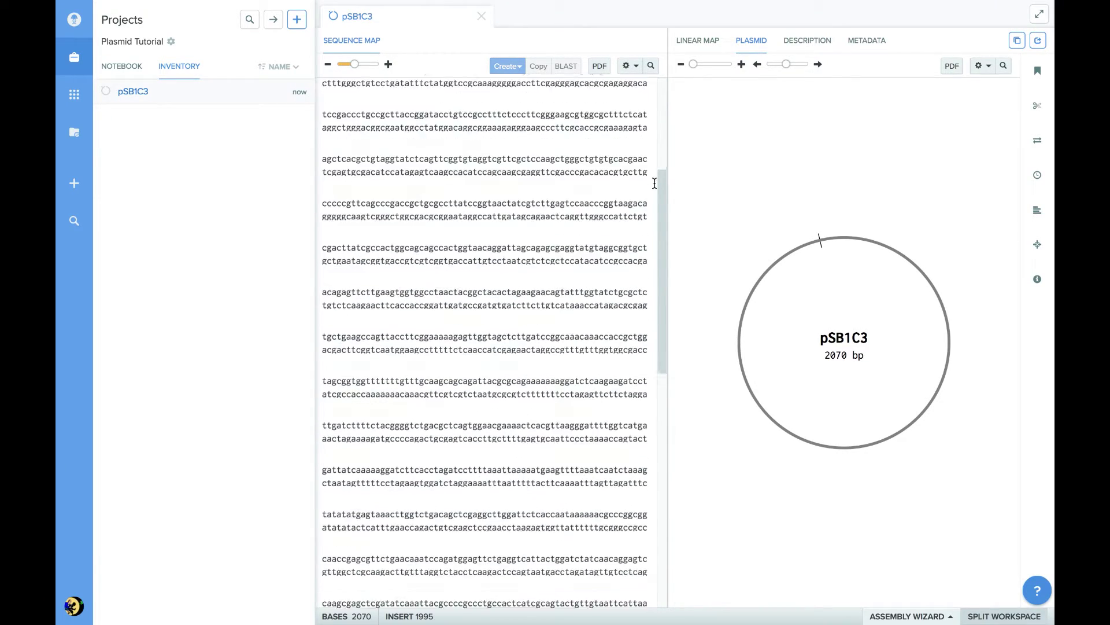
pyautogui.scroll(-4, 649, 229)
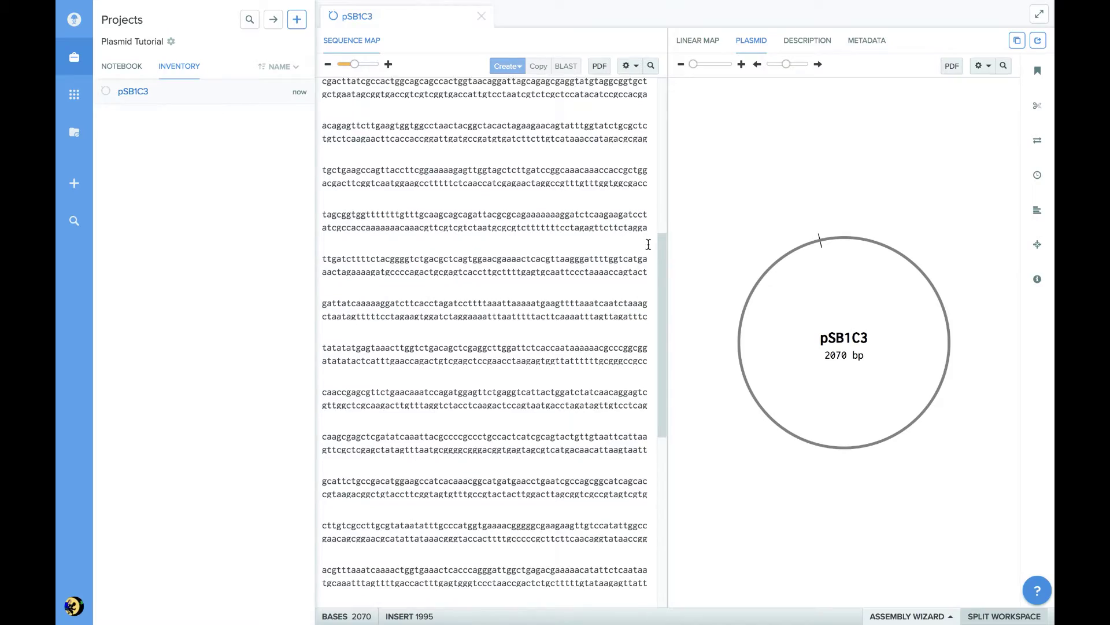
pyautogui.scroll(-10, 647, 276)
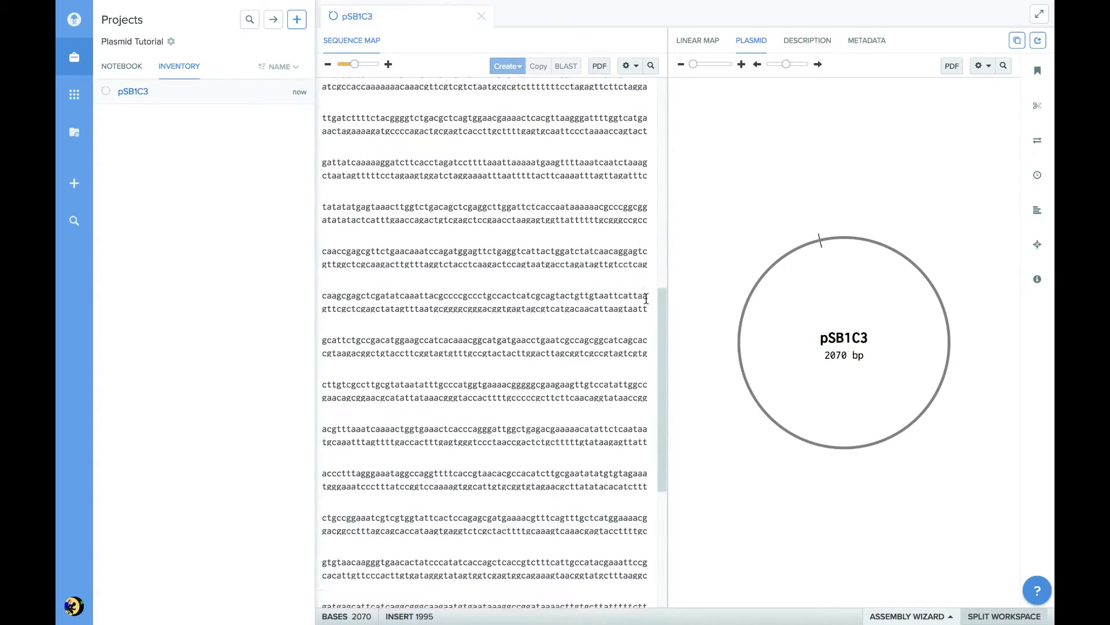
pyautogui.scroll(20, 652, 394)
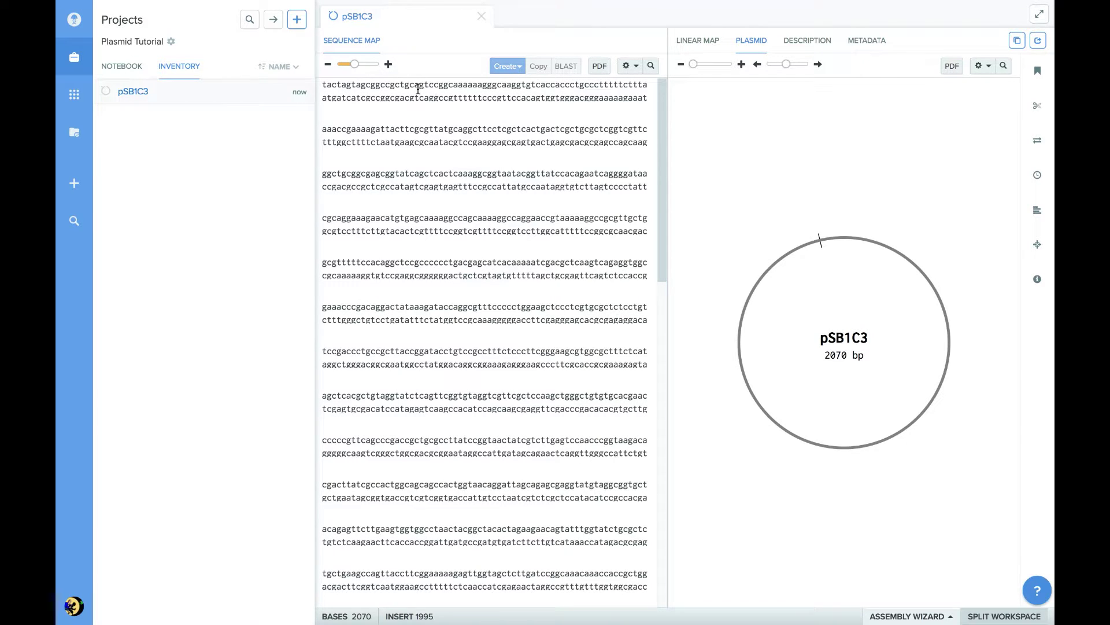
# Step: Select bases 17–21, then clear it and place the cursor after base 36
pyautogui.moveTo(381, 87); pyautogui.dragTo(440, 87)
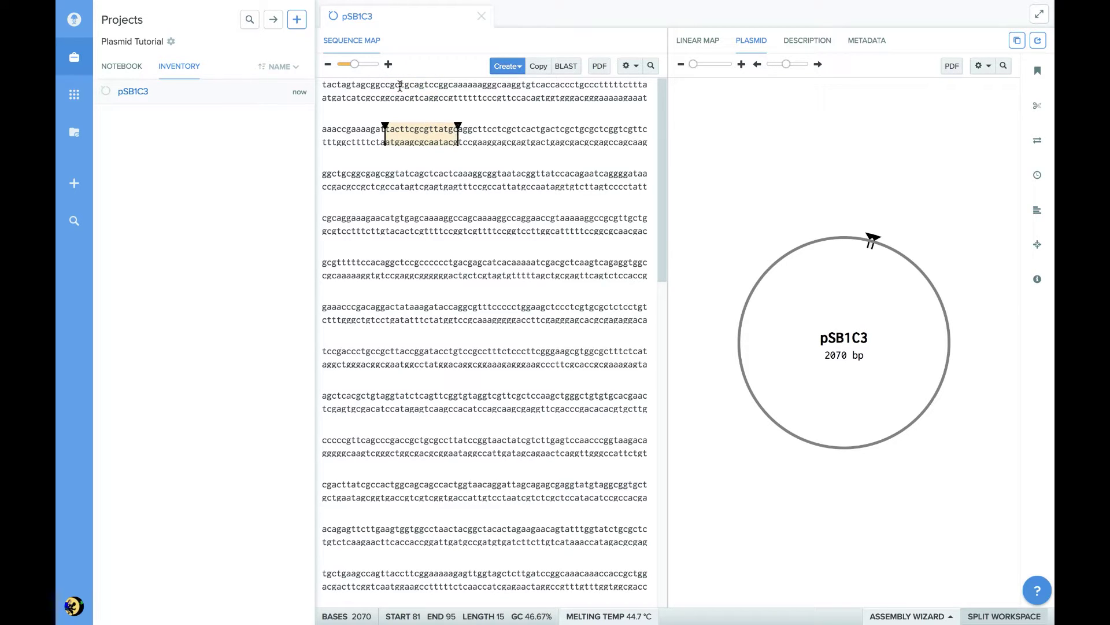
pyautogui.moveTo(399, 87); pyautogui.dragTo(424, 87)
pyautogui.click(439, 87)
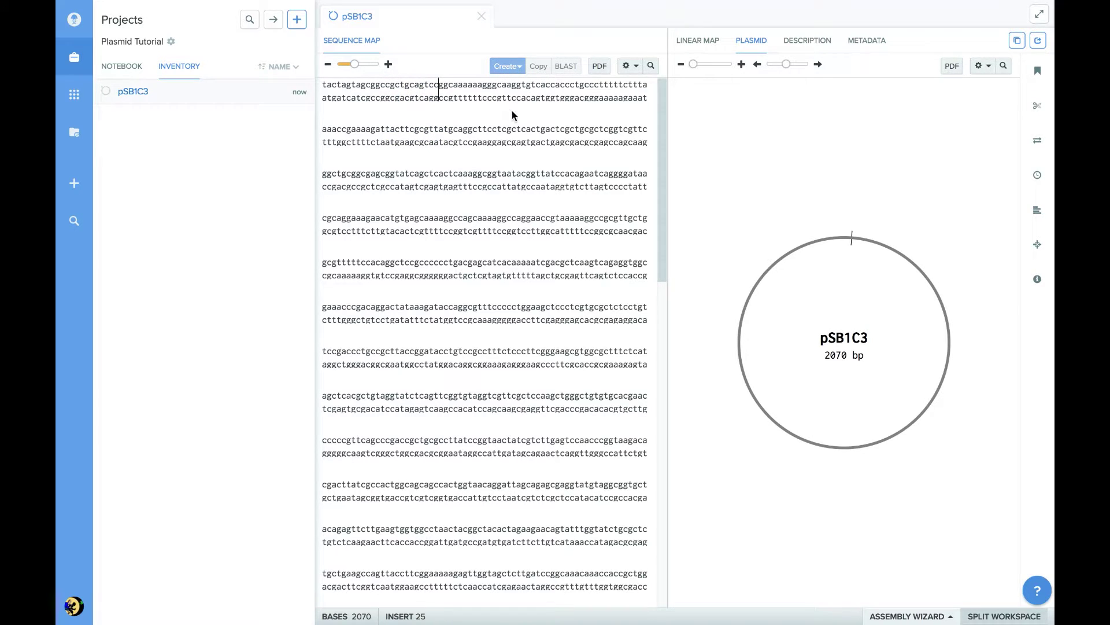
pyautogui.click(492, 87)
# Step: Turn Complement off in the sequence map options
pyautogui.click(631, 65)
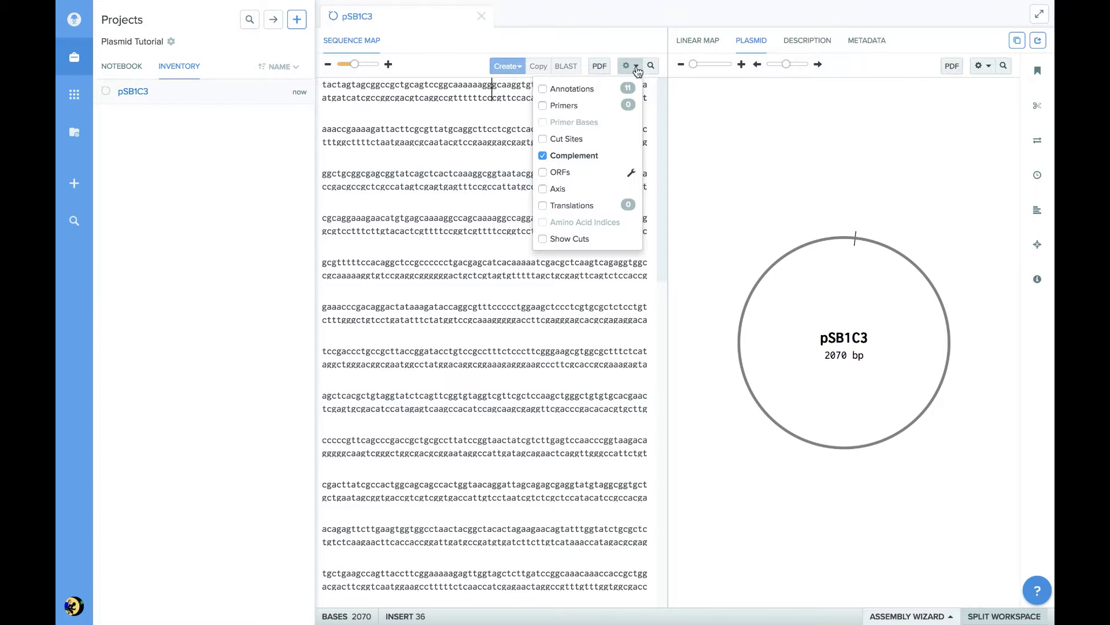
pyautogui.click(552, 156)
pyautogui.click(434, 175)
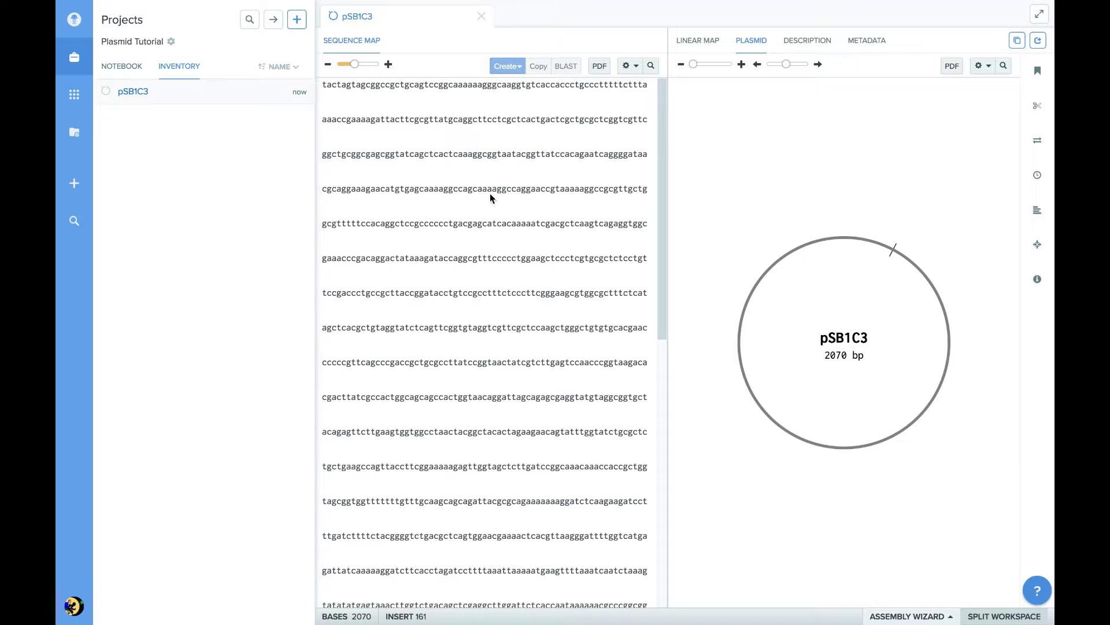
# Step: Enable Annotations in the sequence map, check the verification reverse primer site, and scroll down
pyautogui.click(630, 66)
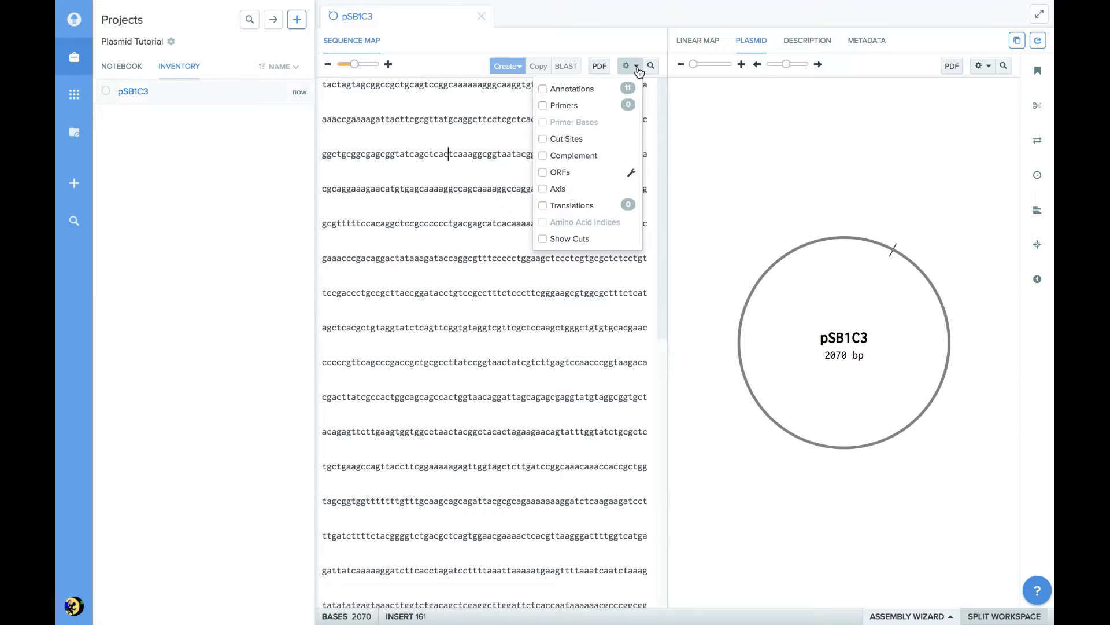
pyautogui.click(555, 90)
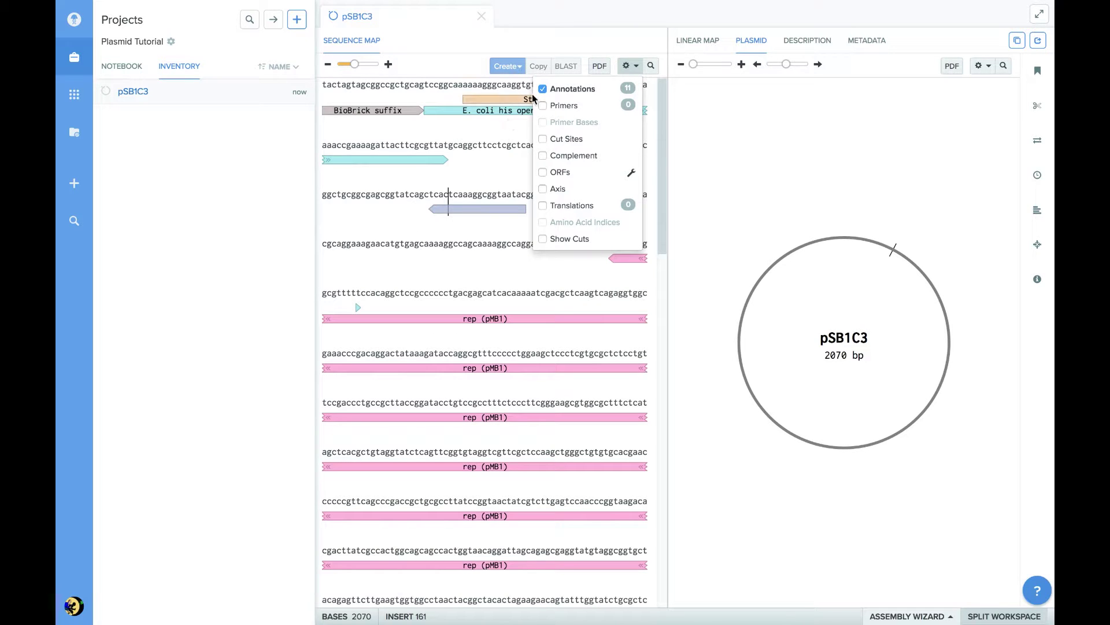
pyautogui.click(507, 136)
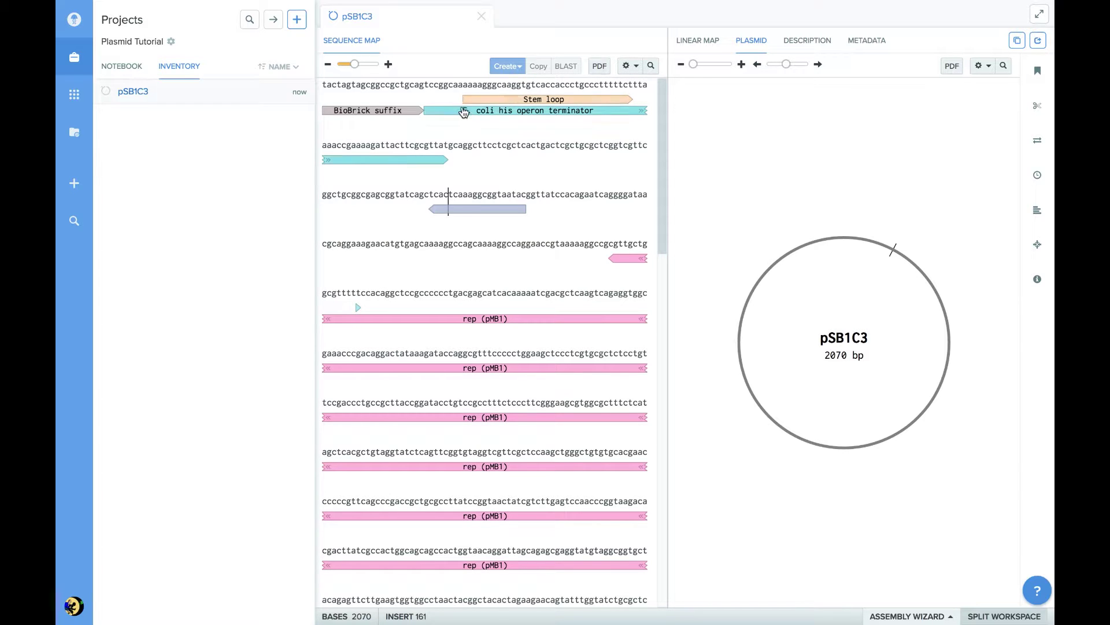
pyautogui.click(495, 213)
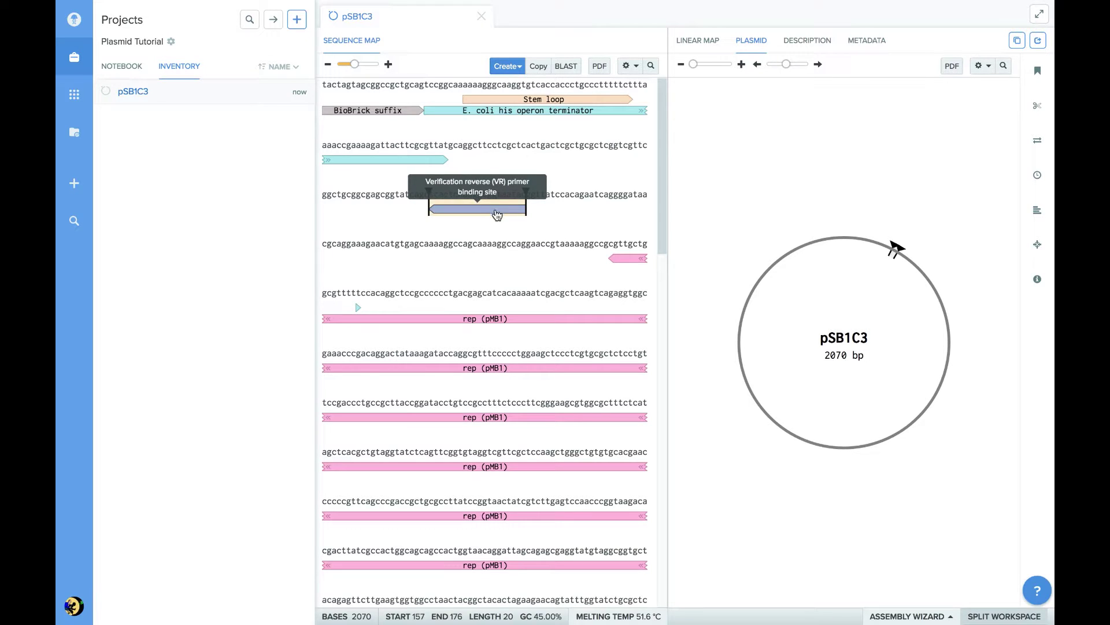
pyautogui.click(524, 265)
pyautogui.moveTo(659, 114); pyautogui.dragTo(659, 144)
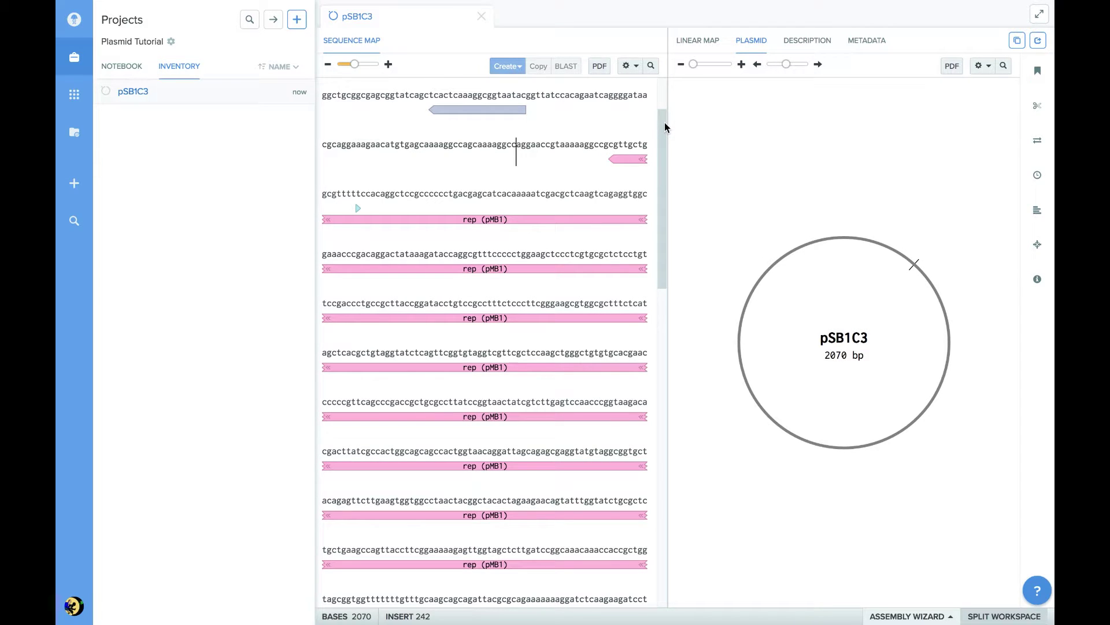
pyautogui.moveTo(662, 120); pyautogui.dragTo(658, 293)
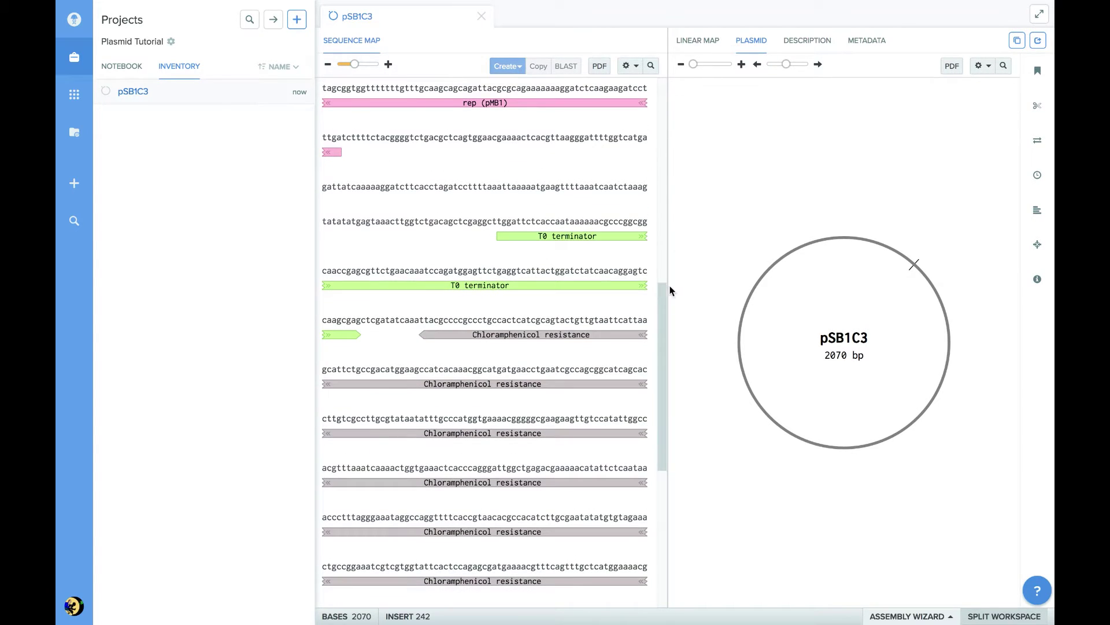
# Step: Enable Annotations on the plasmid map and inspect the Chloramphenicol resistance feature
pyautogui.click(984, 66)
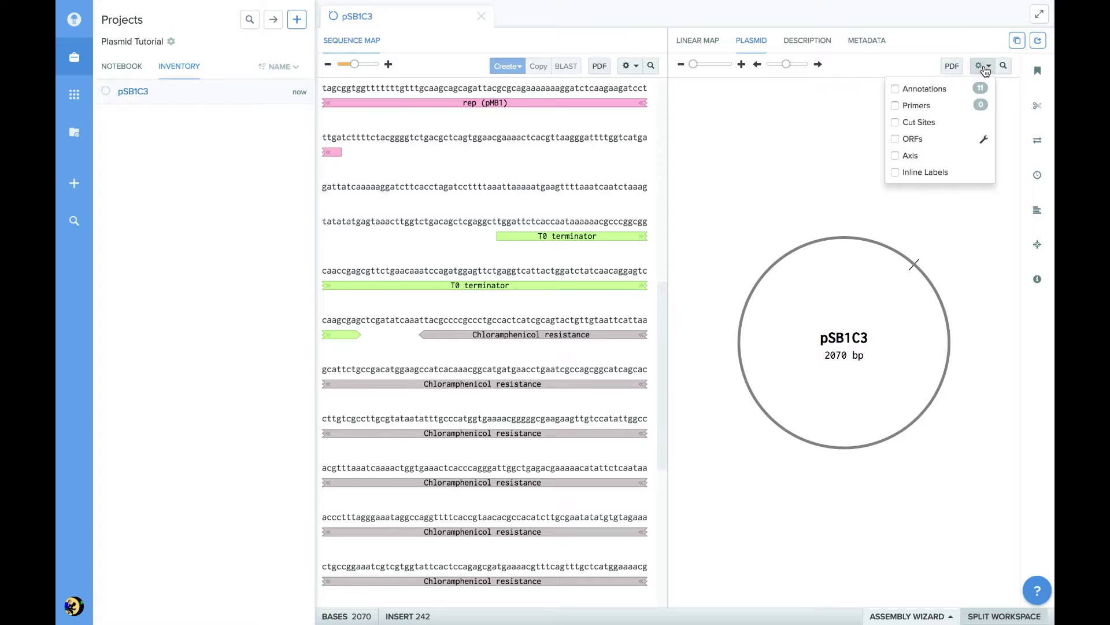
pyautogui.click(906, 90)
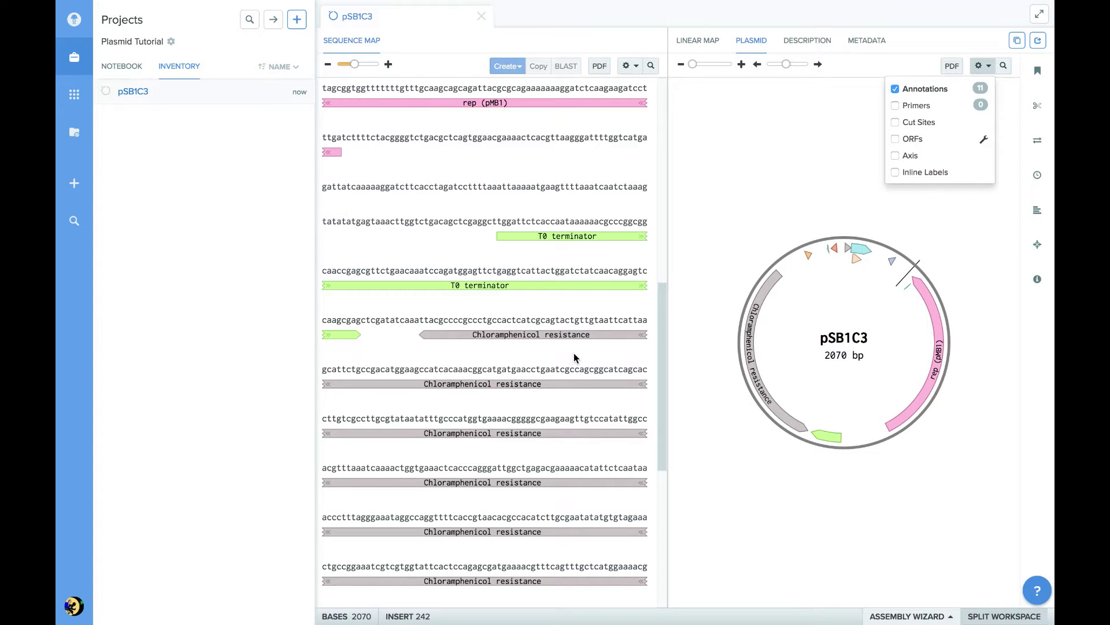
pyautogui.scroll(-1, 577, 344)
pyautogui.click(577, 333)
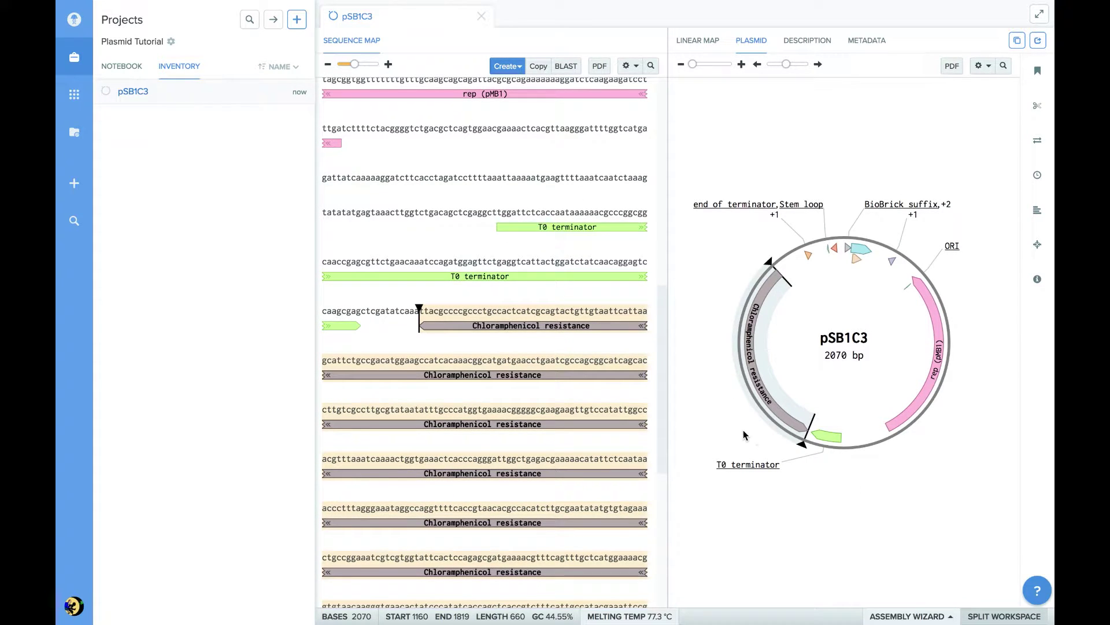
pyautogui.click(410, 312)
pyautogui.moveTo(663, 341); pyautogui.dragTo(660, 350)
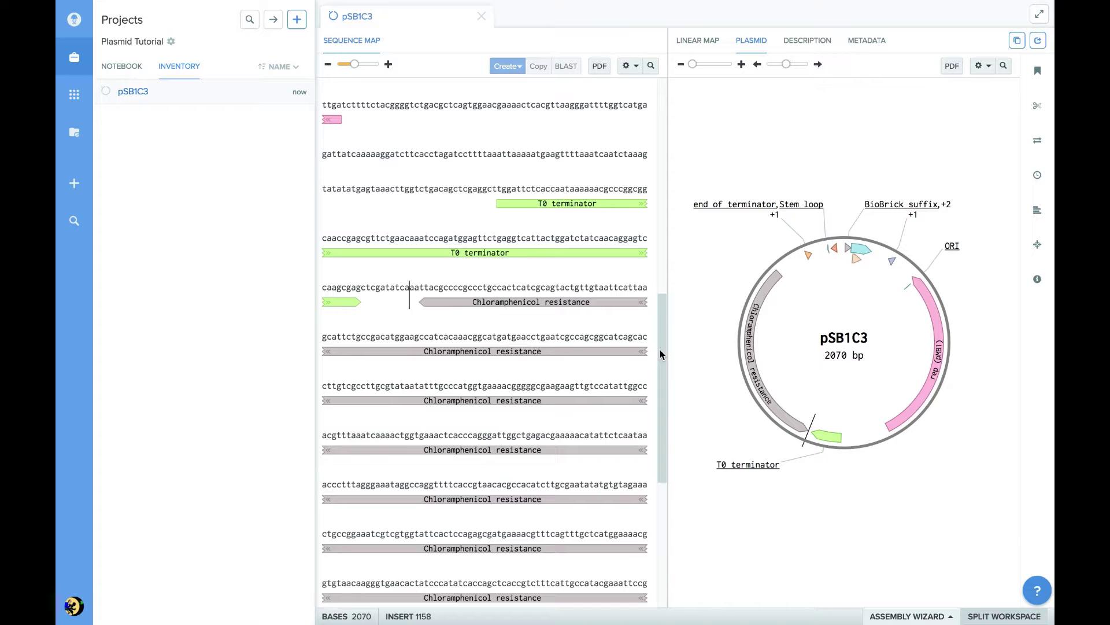
pyautogui.moveTo(660, 350); pyautogui.dragTo(658, 371)
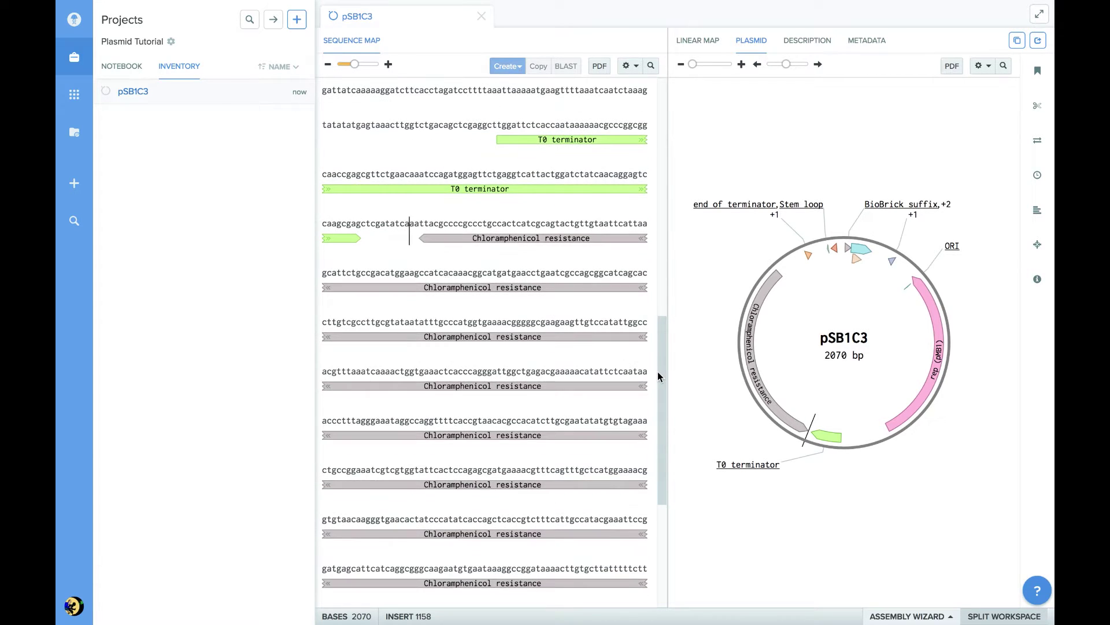
# Step: Select Chloramphenicol resistance (bases 1160–1819) and scroll up to the rep (pMB1) rows
pyautogui.click(470, 240)
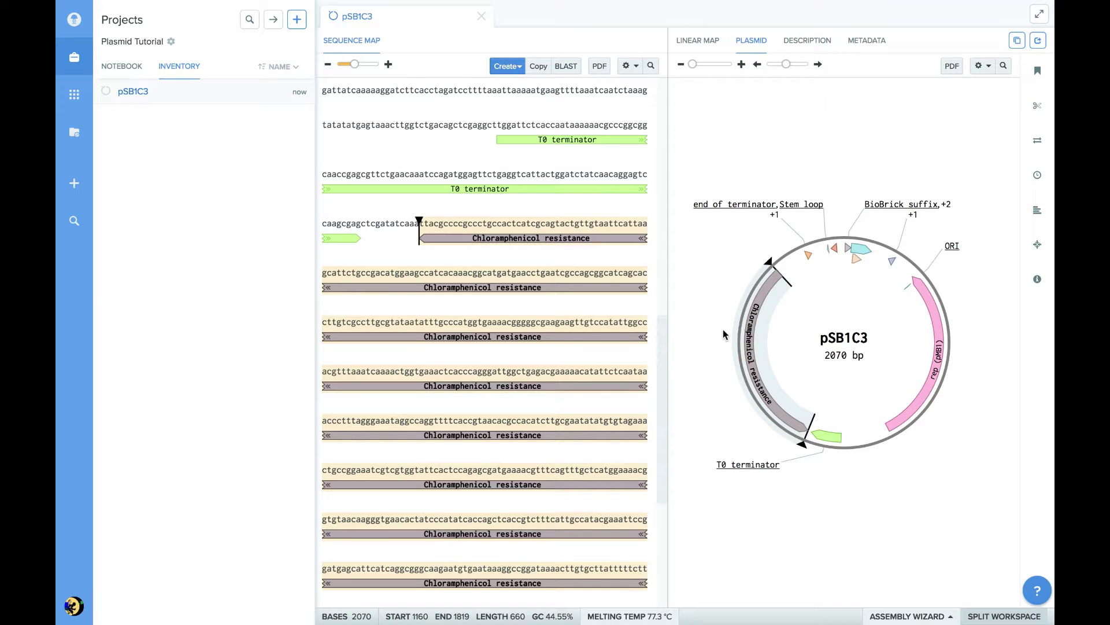
pyautogui.moveTo(661, 400); pyautogui.dragTo(658, 263)
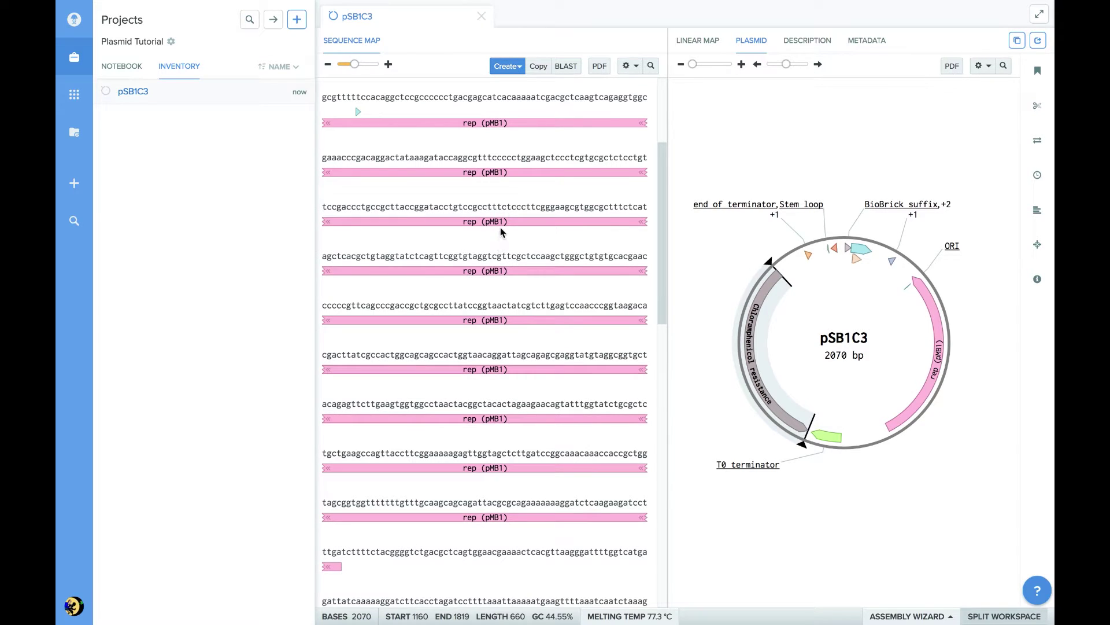
# Step: Select the rep (pMB1) annotation, covering bases 261–875 (615 bp)
pyautogui.click(523, 223)
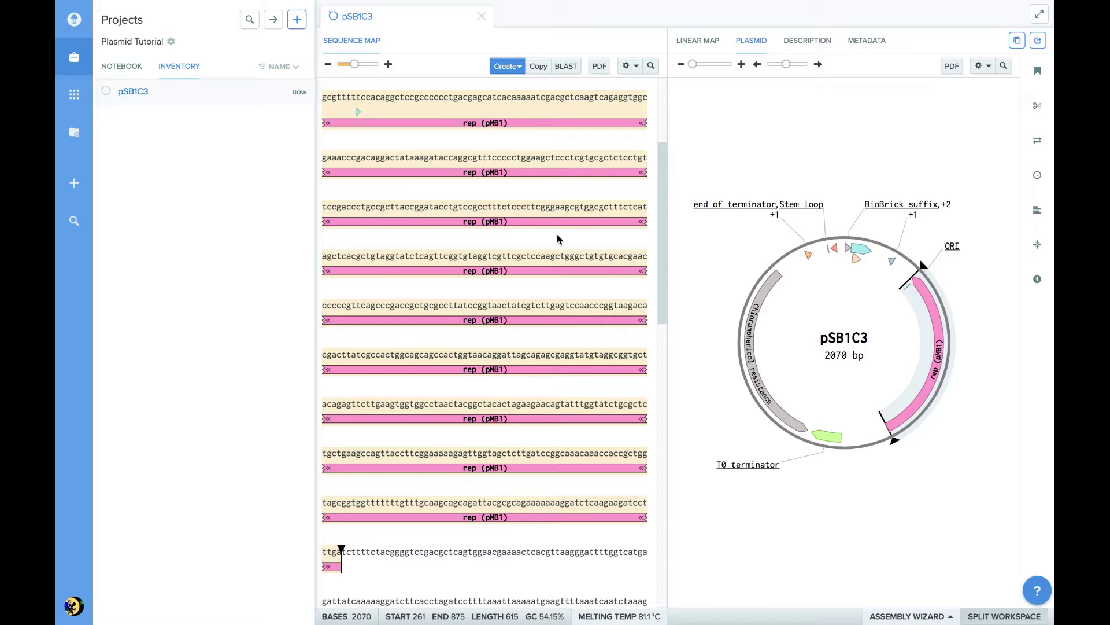
# Step: Clear the selected rep (pMB1) region in the sequence map
pyautogui.scroll(1, 661, 198)
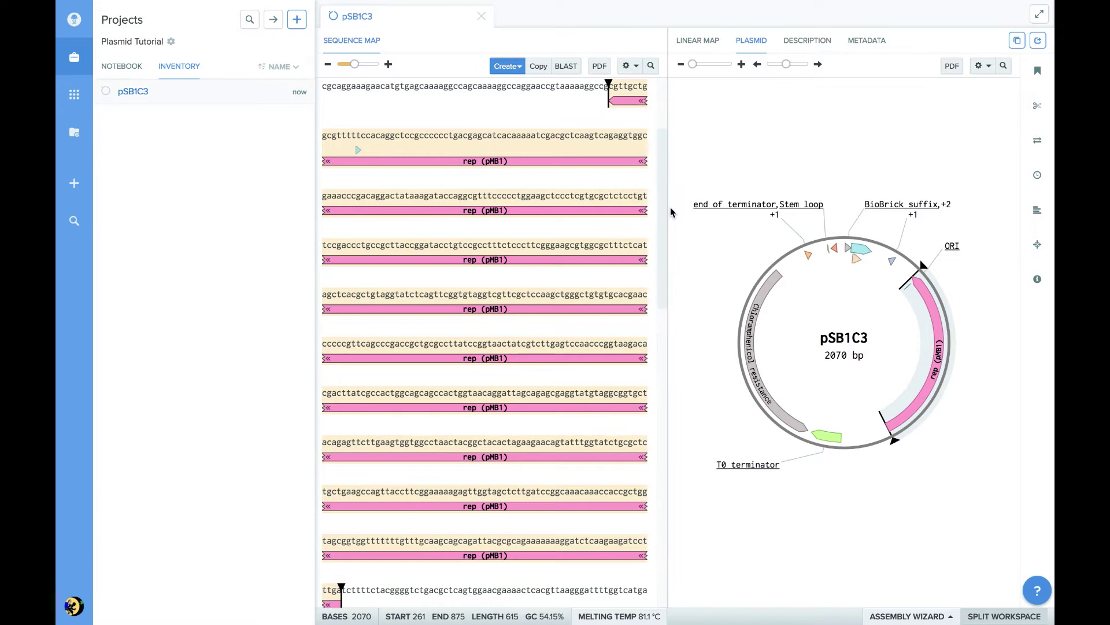
pyautogui.moveTo(660, 198); pyautogui.dragTo(662, 136)
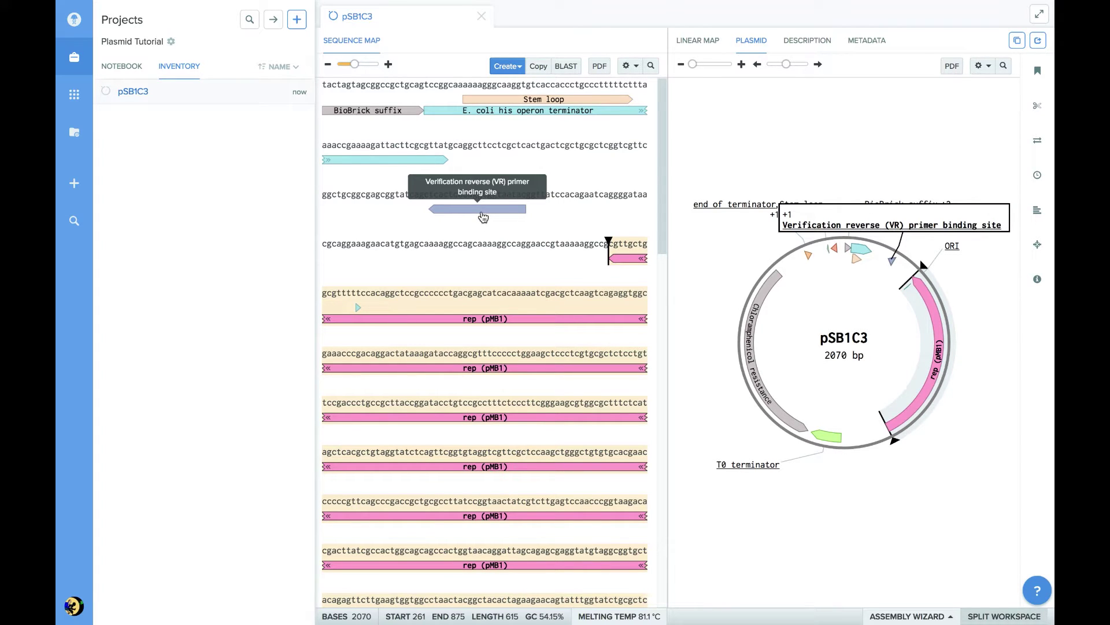
pyautogui.click(507, 244)
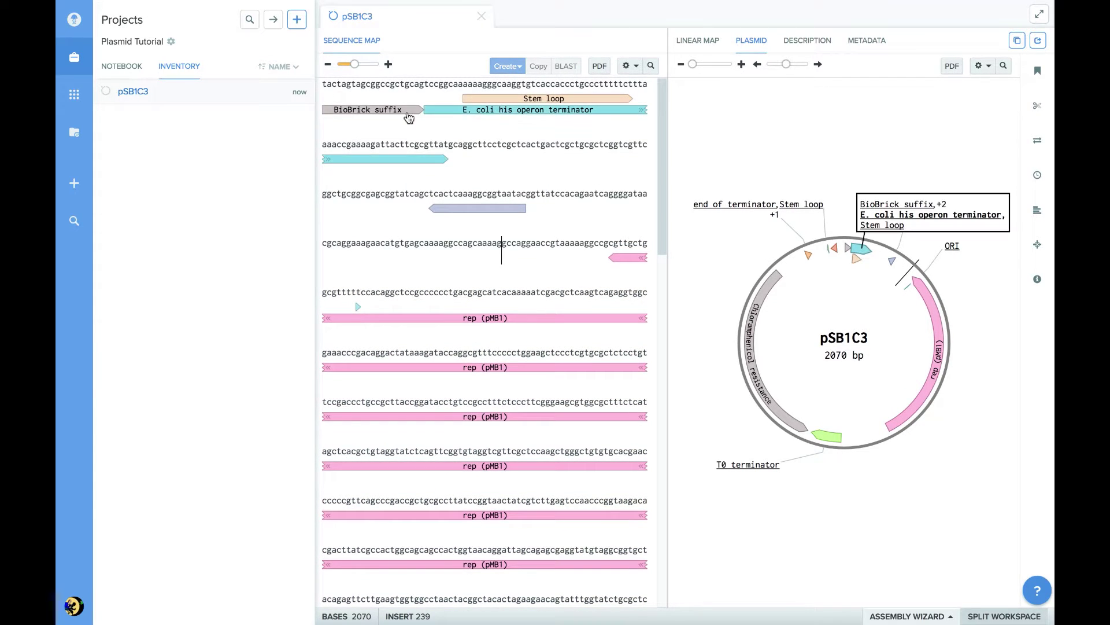
# Step: Browse the sequence map past the terminators, including T0, down to Chloramphenicol resistance
pyautogui.moveTo(661, 130); pyautogui.dragTo(652, 256)
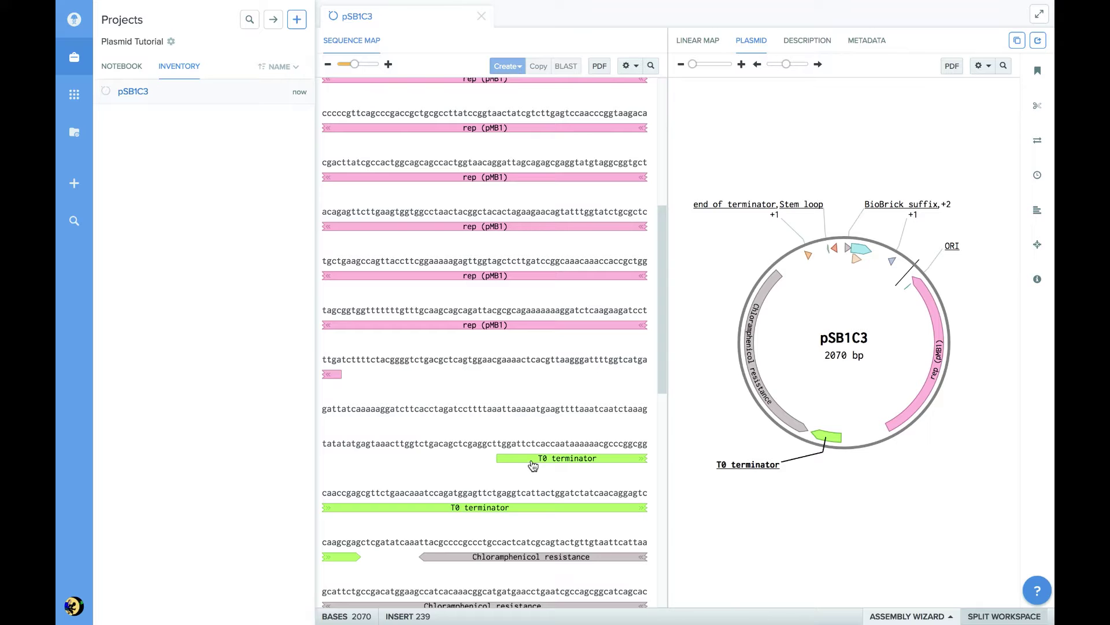
pyautogui.scroll(-1, 663, 279)
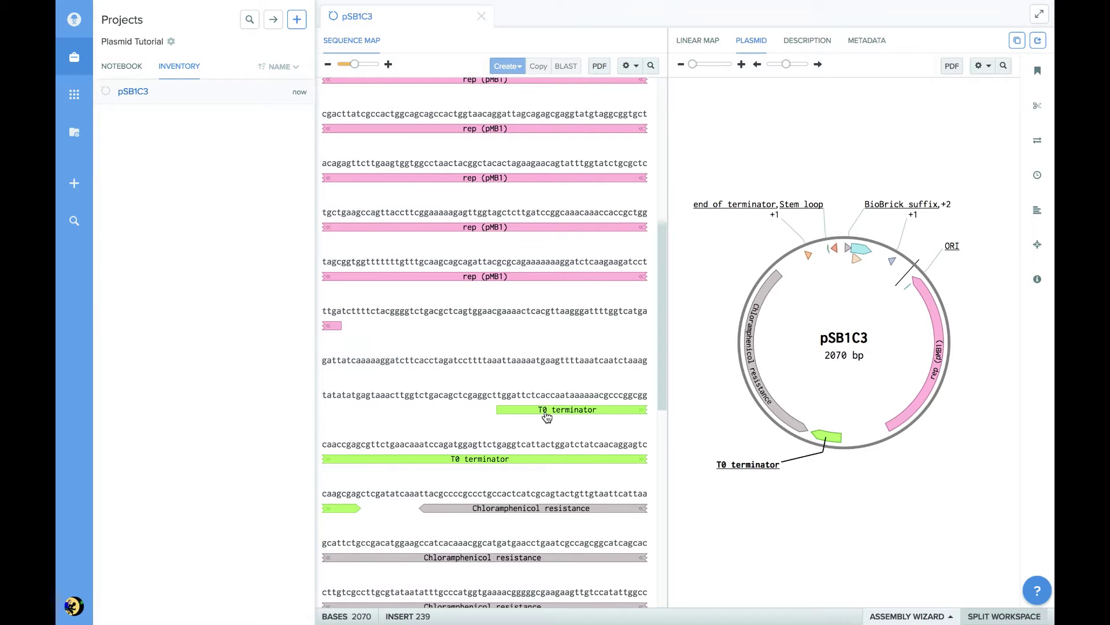
pyautogui.click(654, 275)
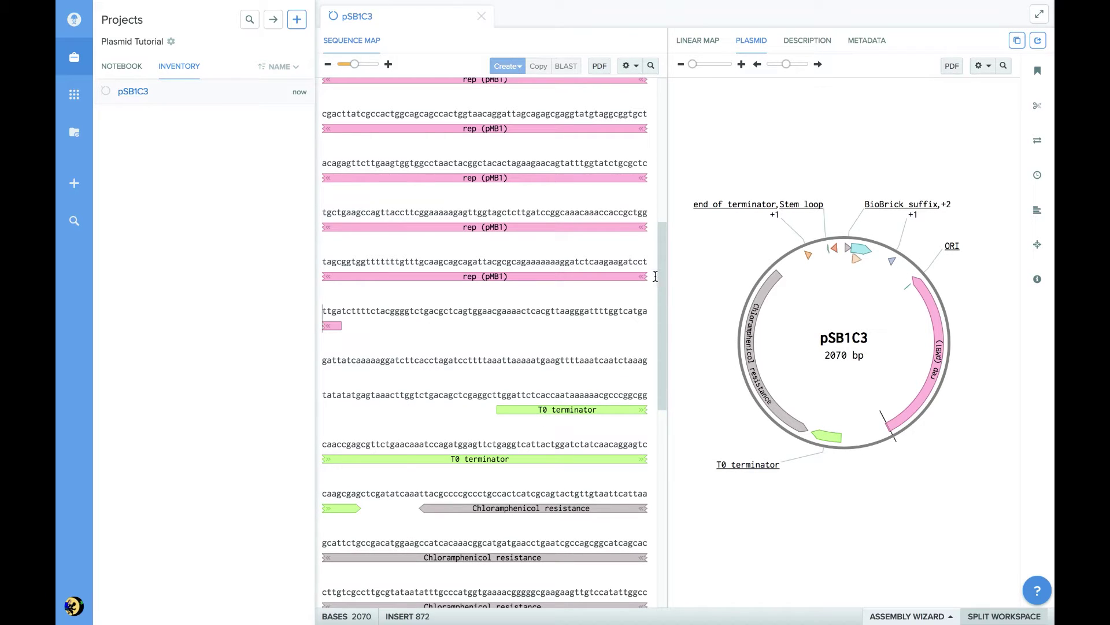
pyautogui.moveTo(664, 289); pyautogui.dragTo(664, 377)
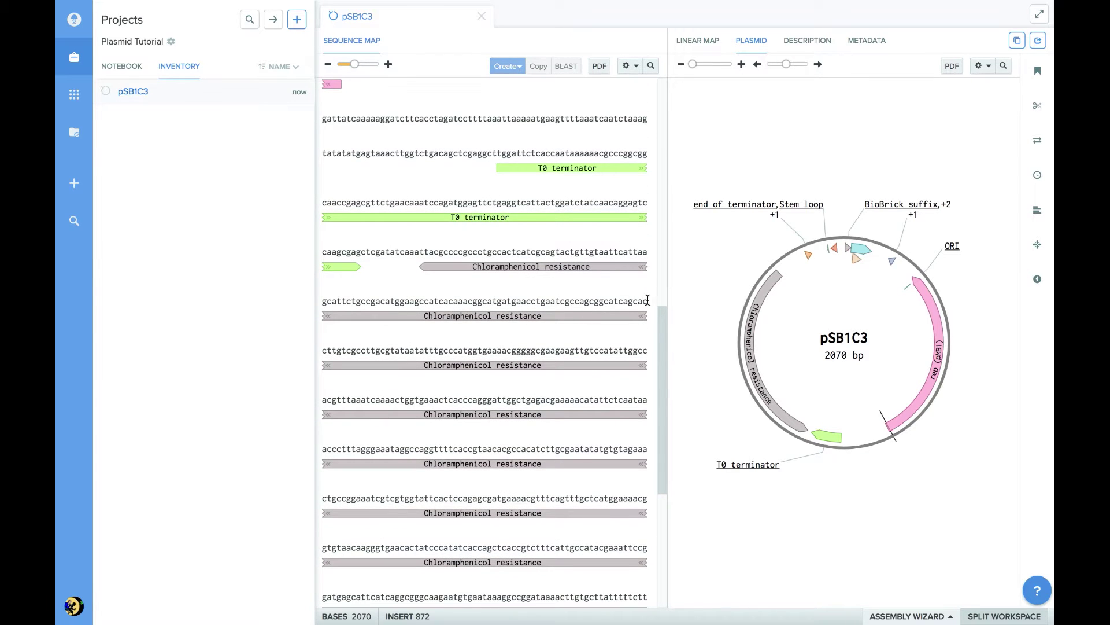
pyautogui.moveTo(663, 339); pyautogui.dragTo(572, 486)
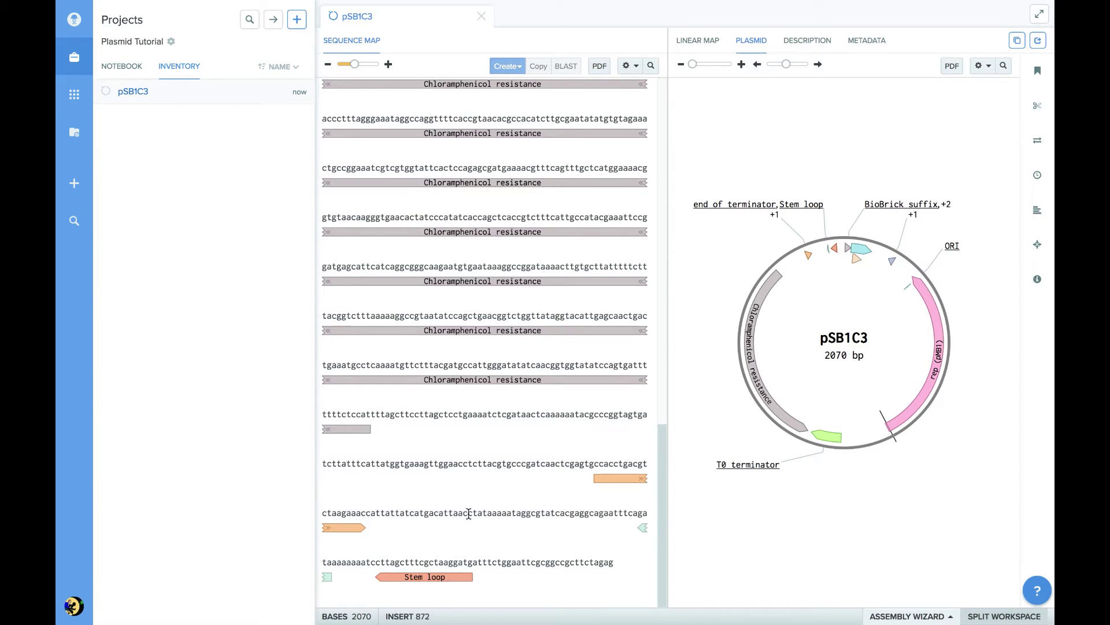
pyautogui.scroll(3, 470, 512)
pyautogui.scroll(8, 470, 508)
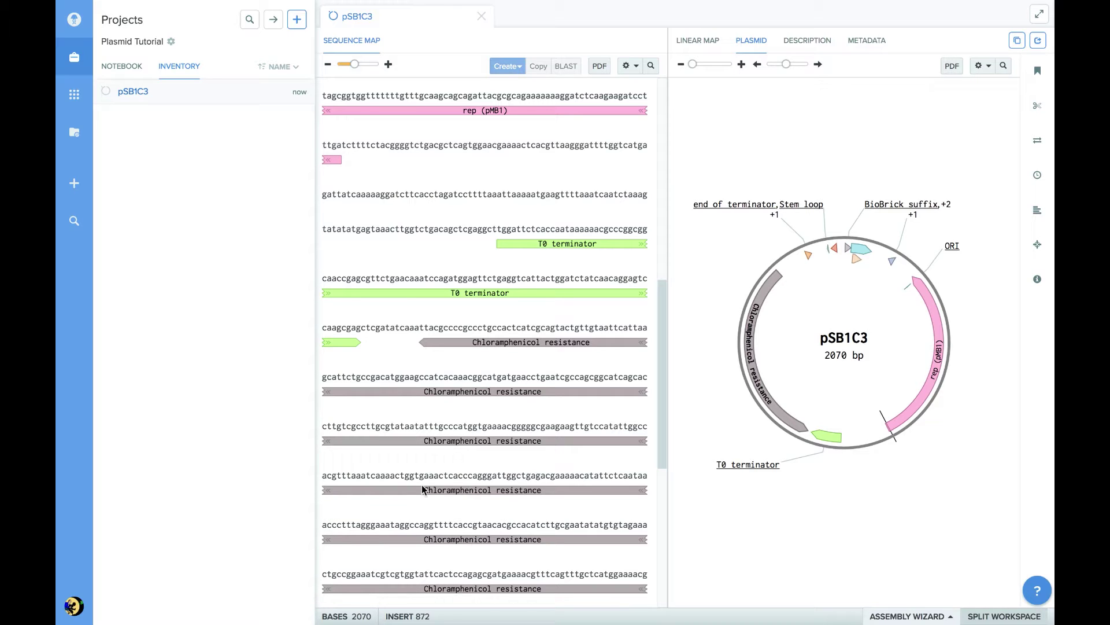
# Step: Enable Cut Sites in the sequence map, showing SpeI, NotI, PstI at the start and EcoRI, NotI, XbaI at the end
pyautogui.click(634, 67)
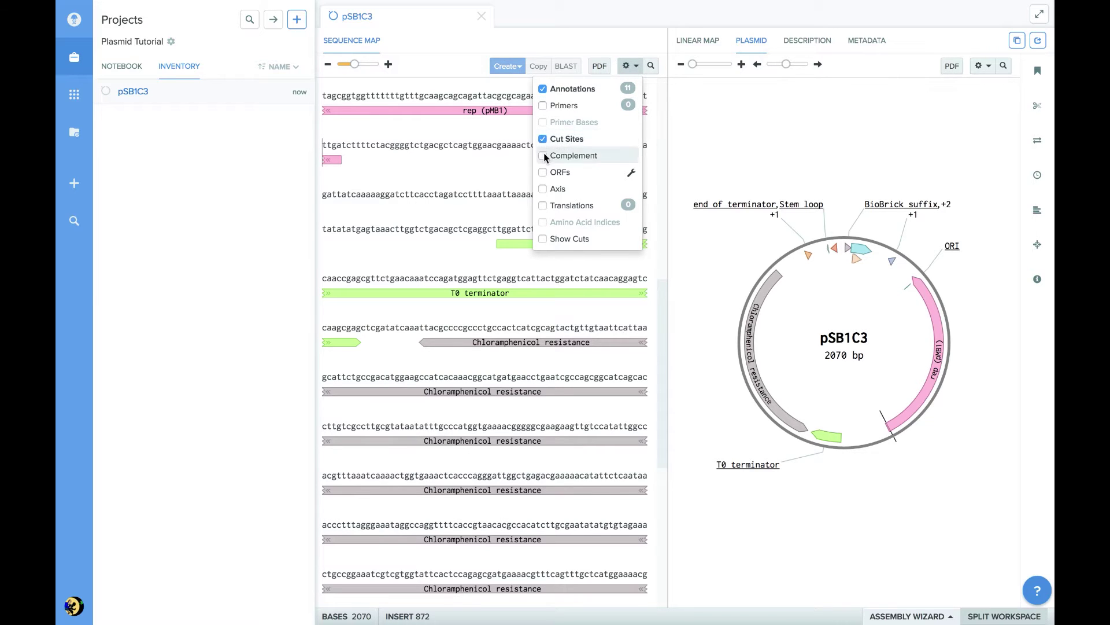
pyautogui.moveTo(661, 334); pyautogui.dragTo(661, 133)
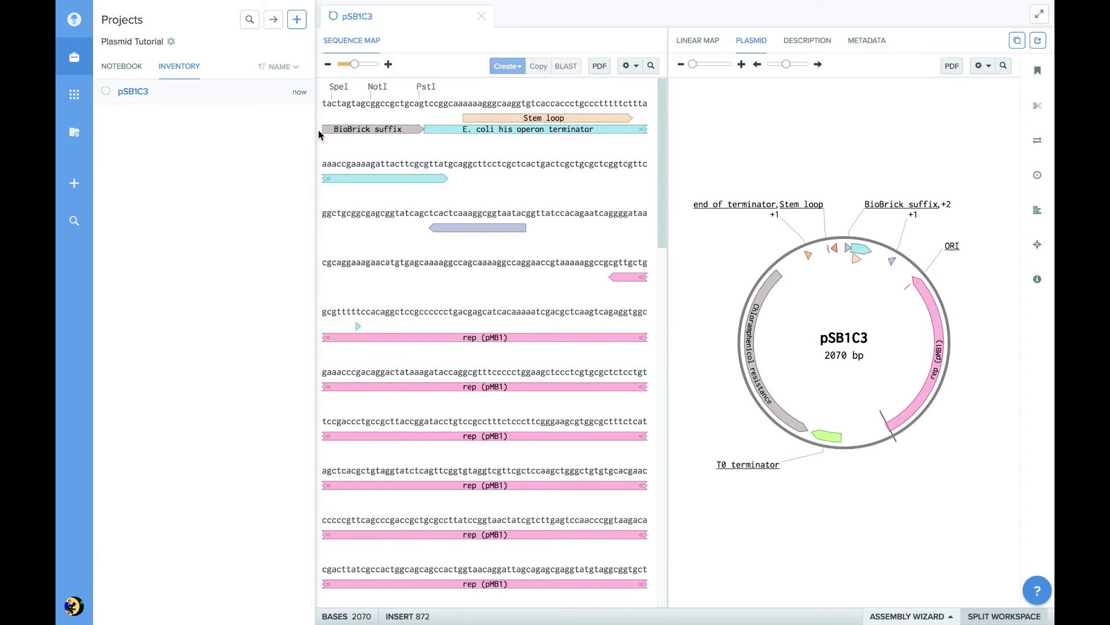
pyautogui.click(341, 88)
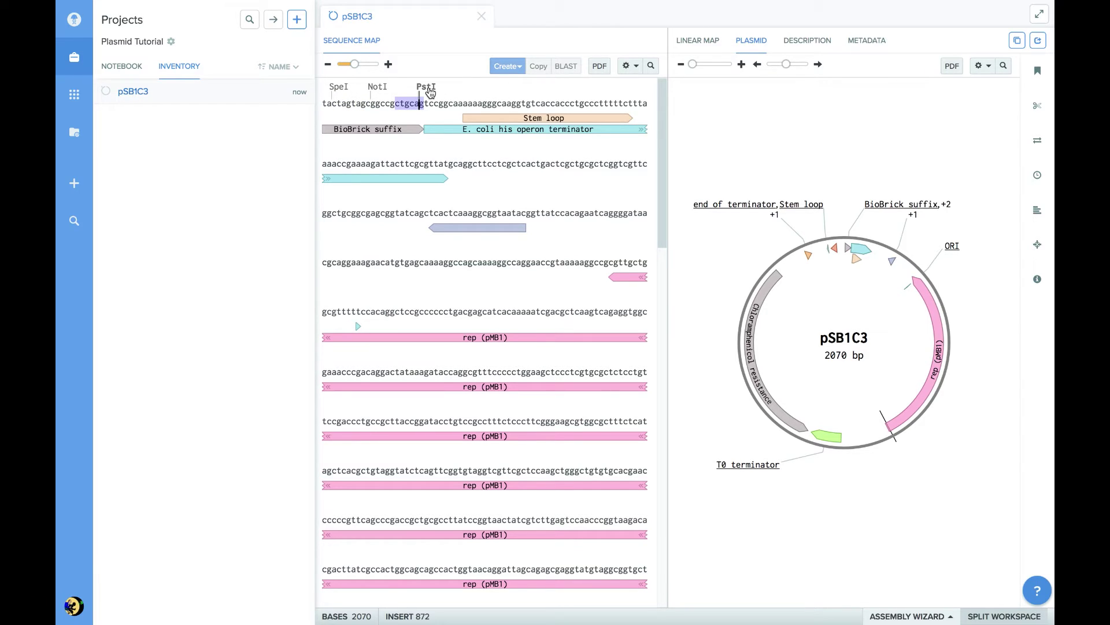
pyautogui.scroll(-20, 566, 370)
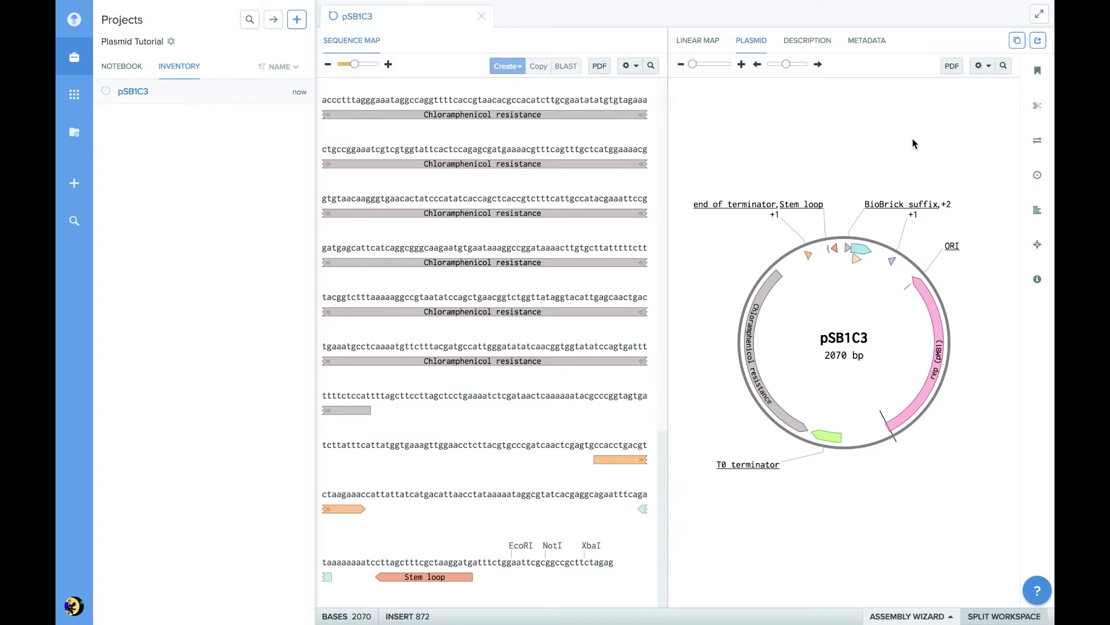
# Step: Turn on Cut Sites in the circular plasmid map's display options
pyautogui.click(981, 65)
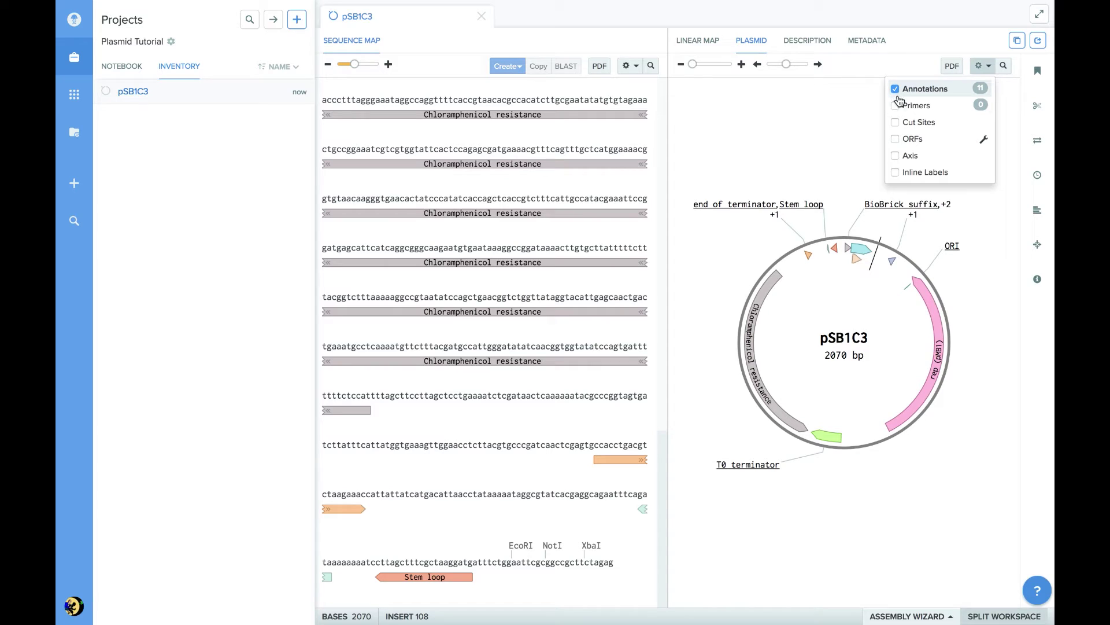
pyautogui.click(895, 122)
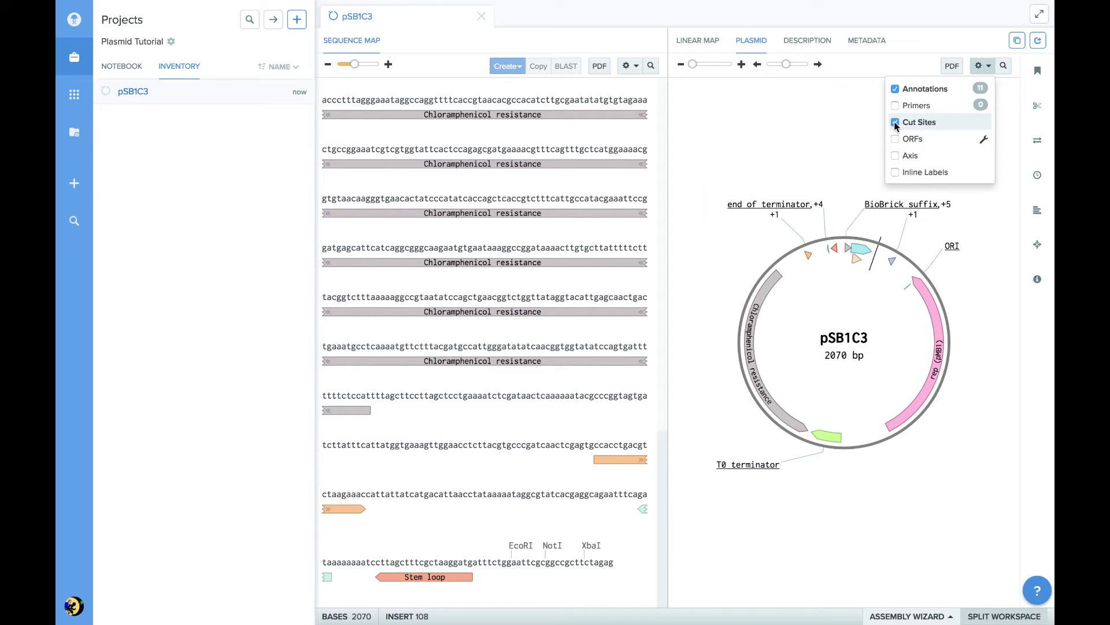
pyautogui.click(803, 109)
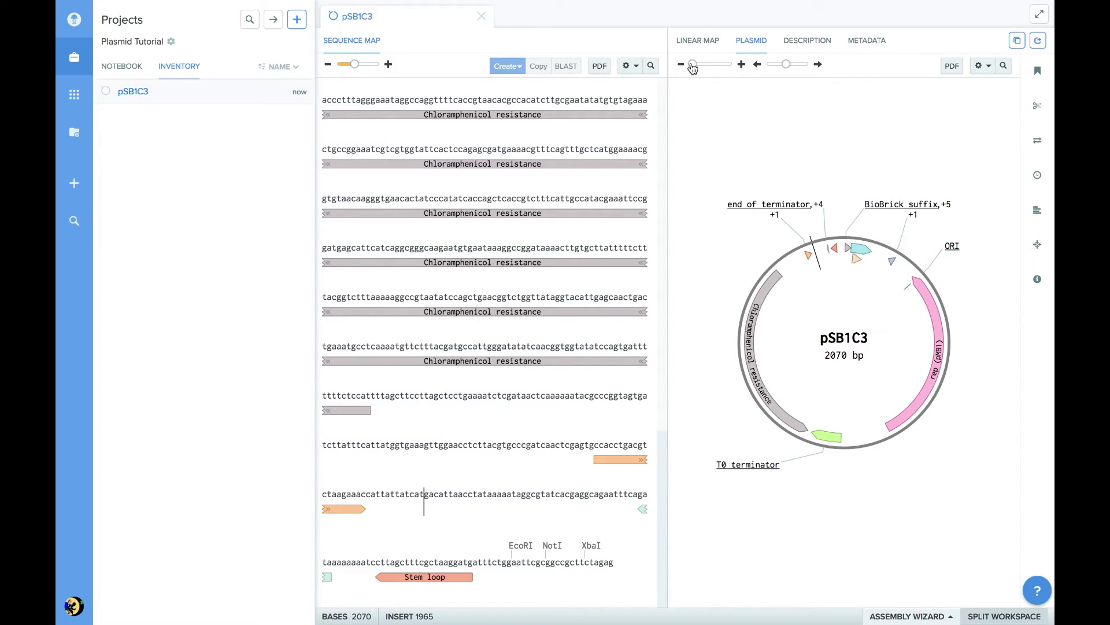
# Step: Zoom into the circular map to jump to the EcoRI cut site, then return to the full circle
pyautogui.moveTo(693, 65); pyautogui.dragTo(706, 65)
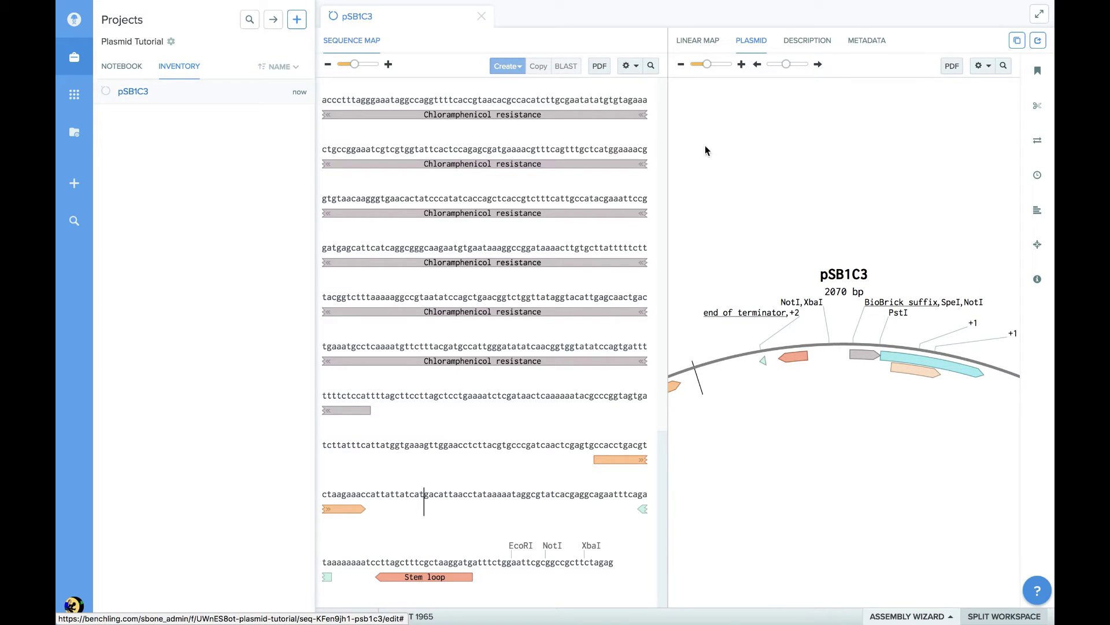
pyautogui.moveTo(704, 68); pyautogui.dragTo(708, 66)
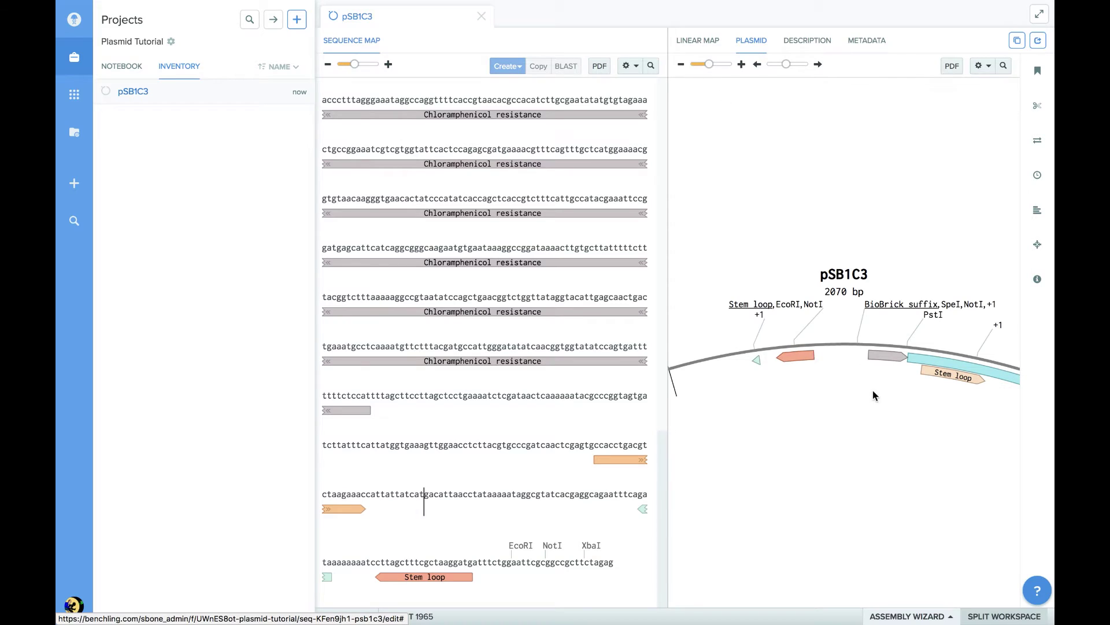
pyautogui.click(793, 308)
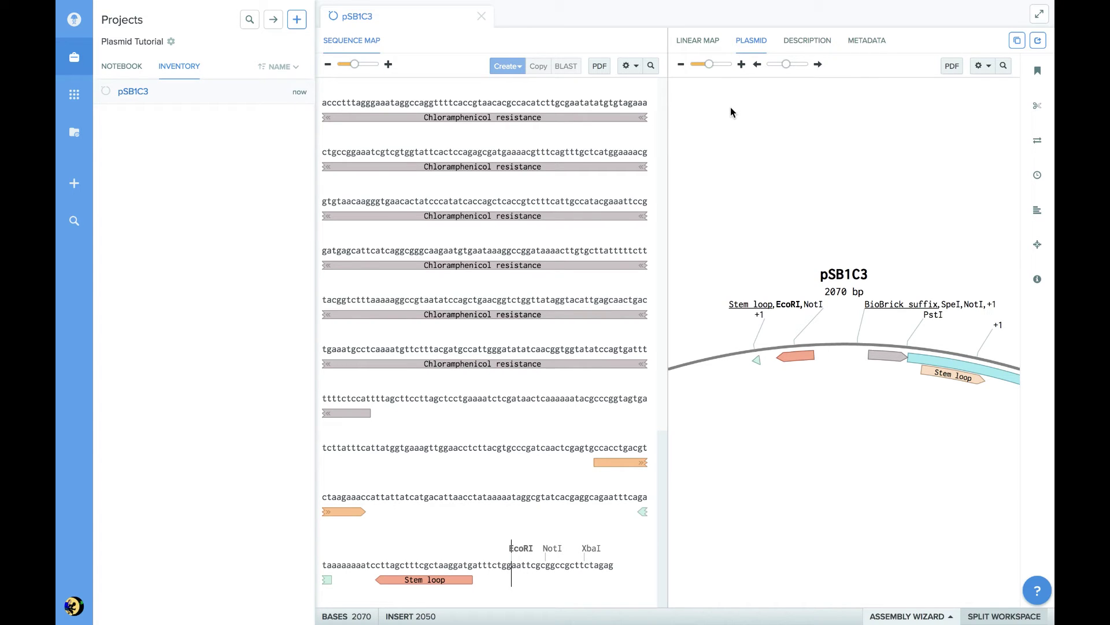
pyautogui.moveTo(709, 64); pyautogui.dragTo(695, 66)
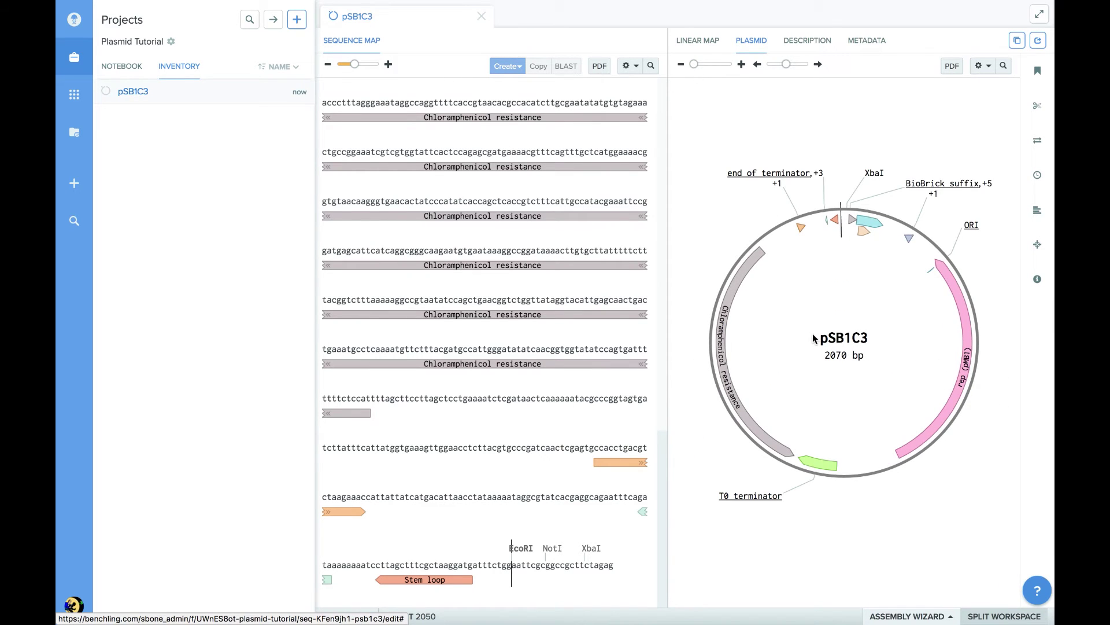
pyautogui.moveTo(665, 476); pyautogui.dragTo(658, 115)
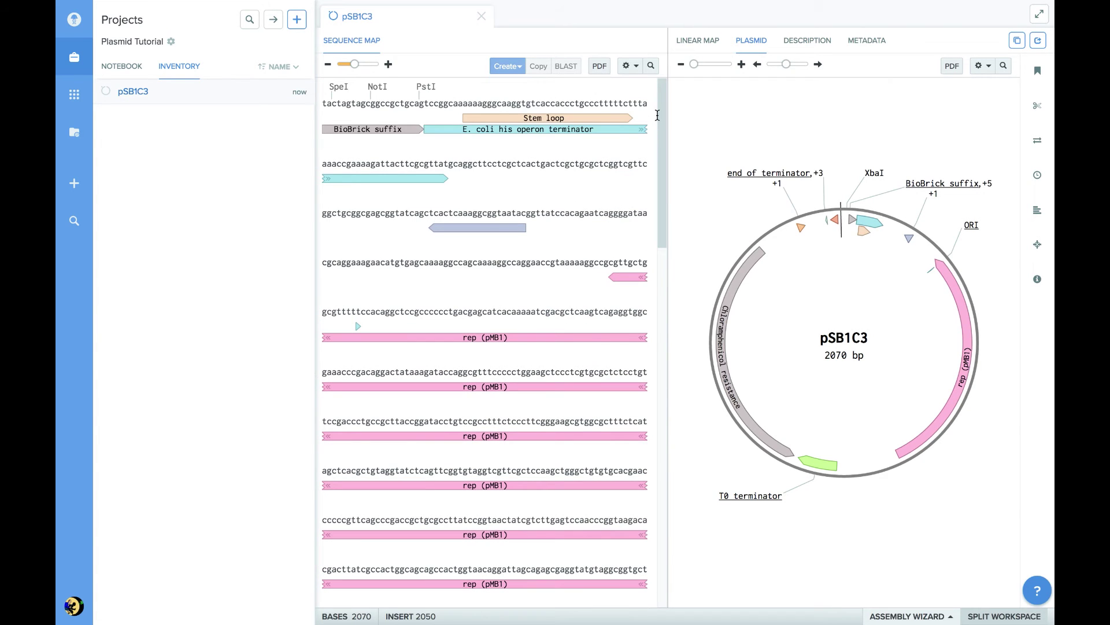